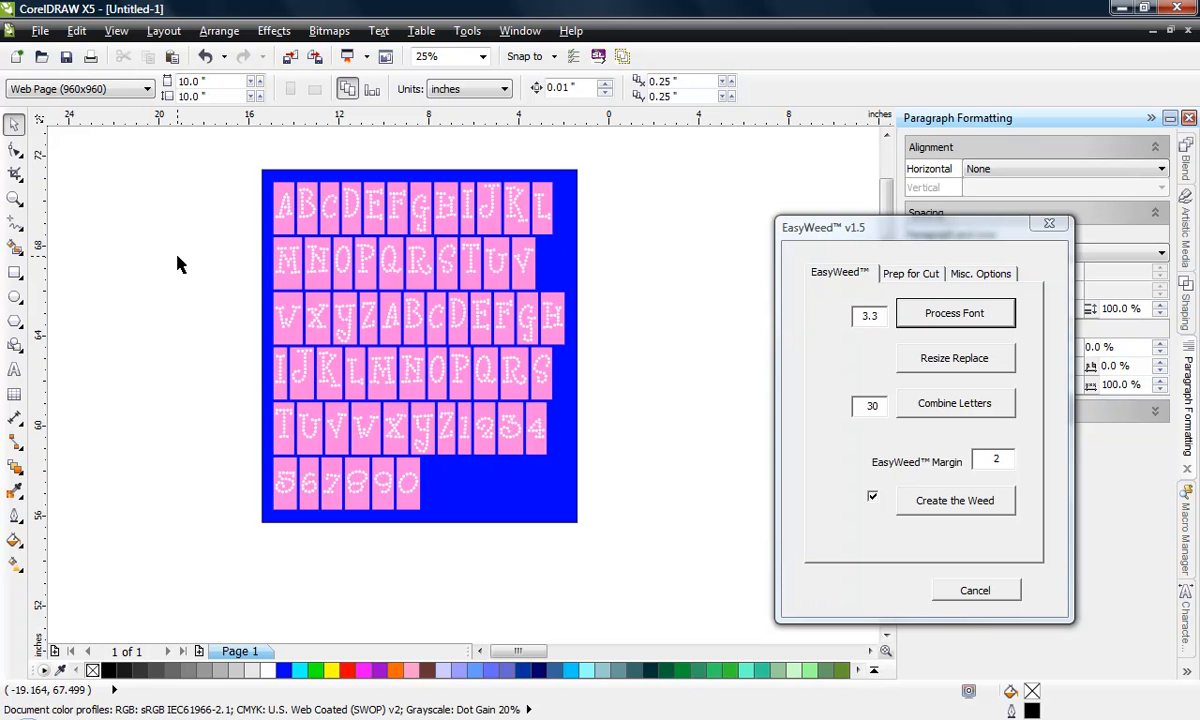
left_click_drag(1056, 238, 1069, 197)
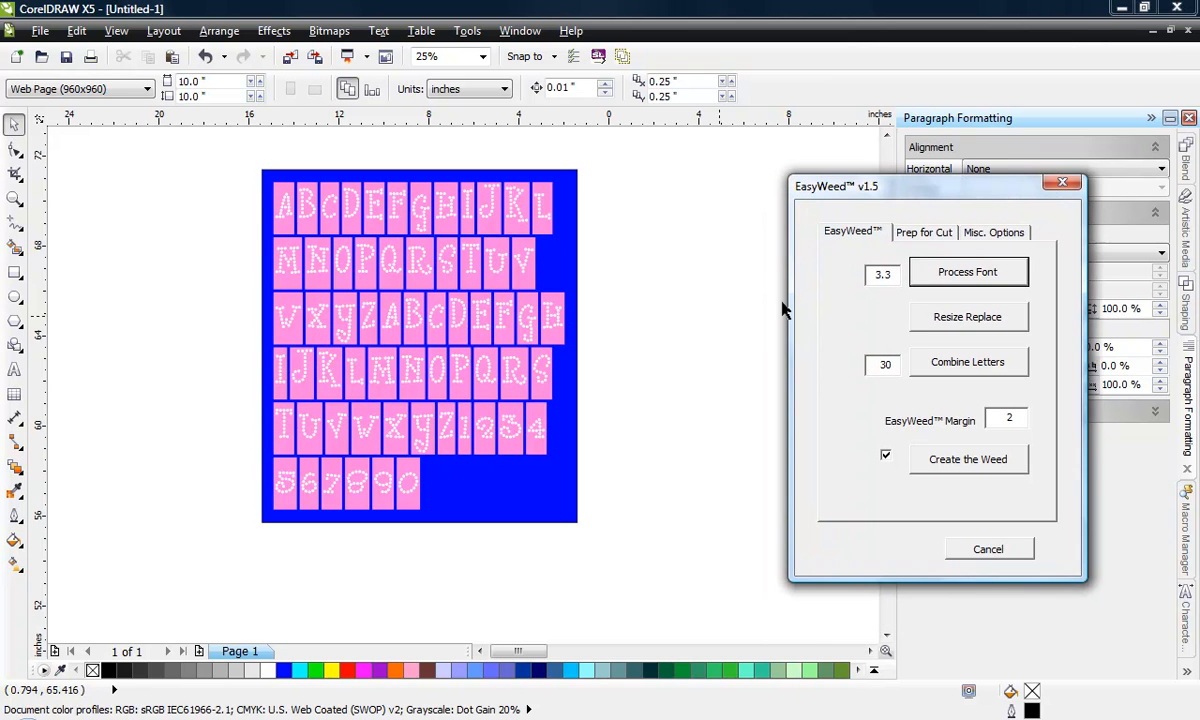
left_click(711, 335)
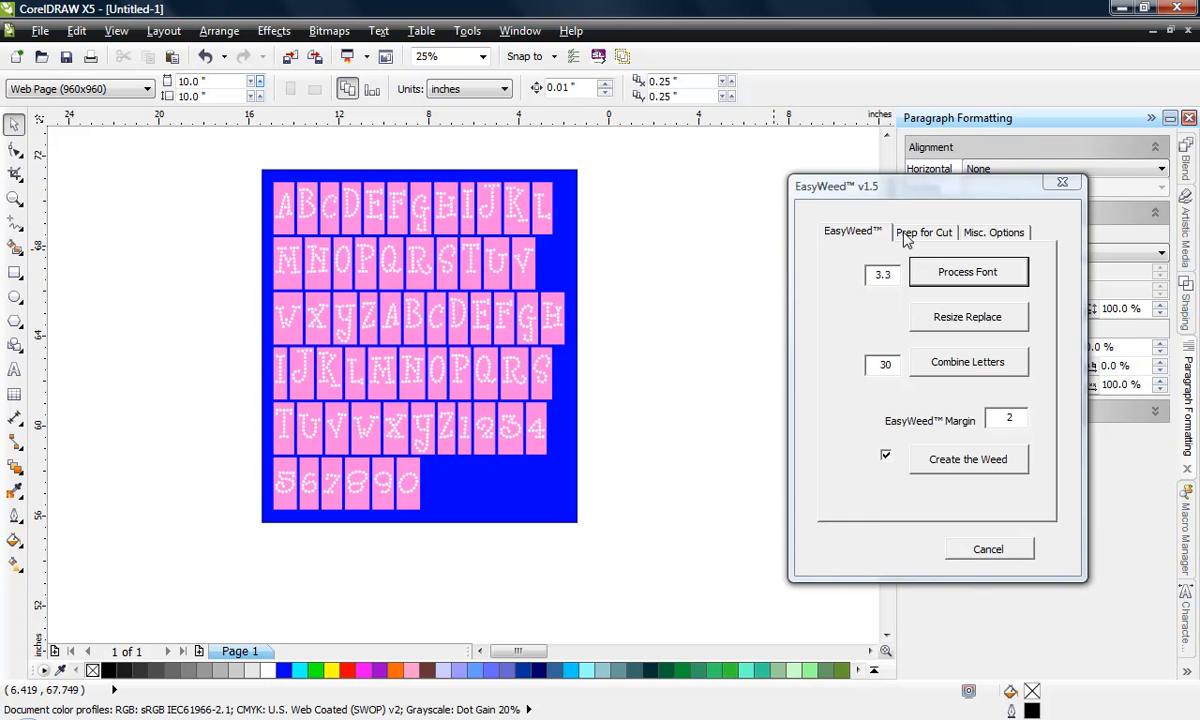
left_click_drag(883, 187, 871, 186)
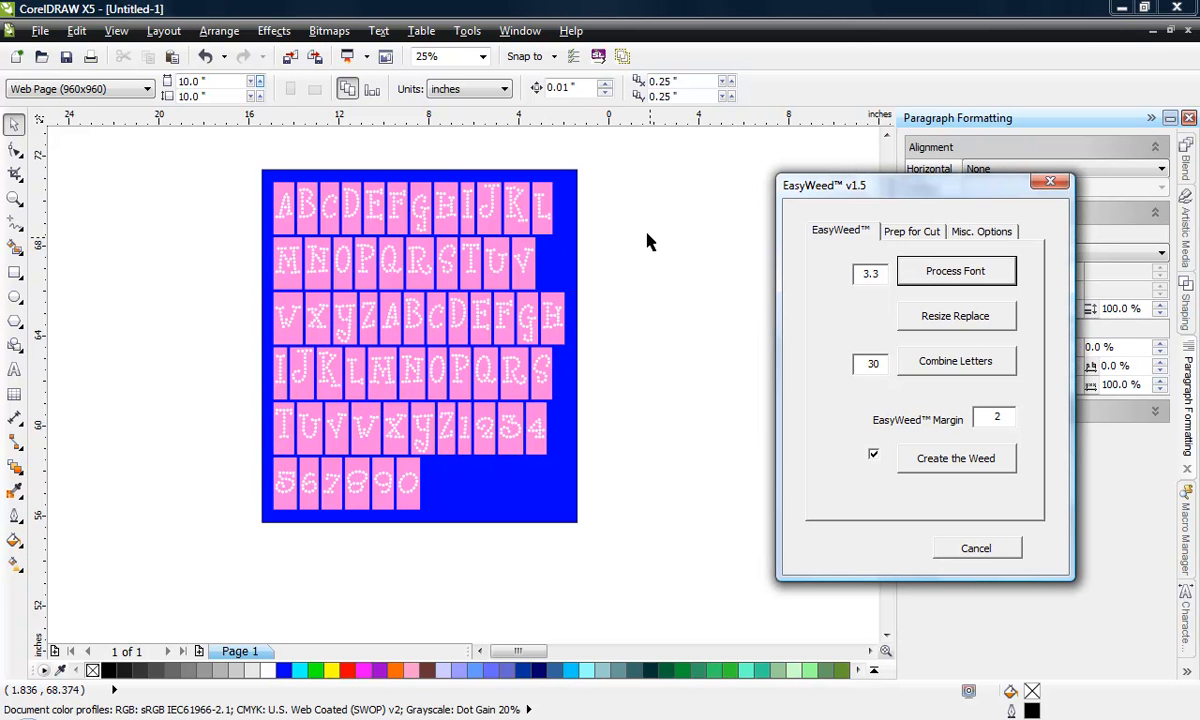
- Create a new blank document, accepting the proposed document settings
left_click(40, 30)
left_click(70, 53)
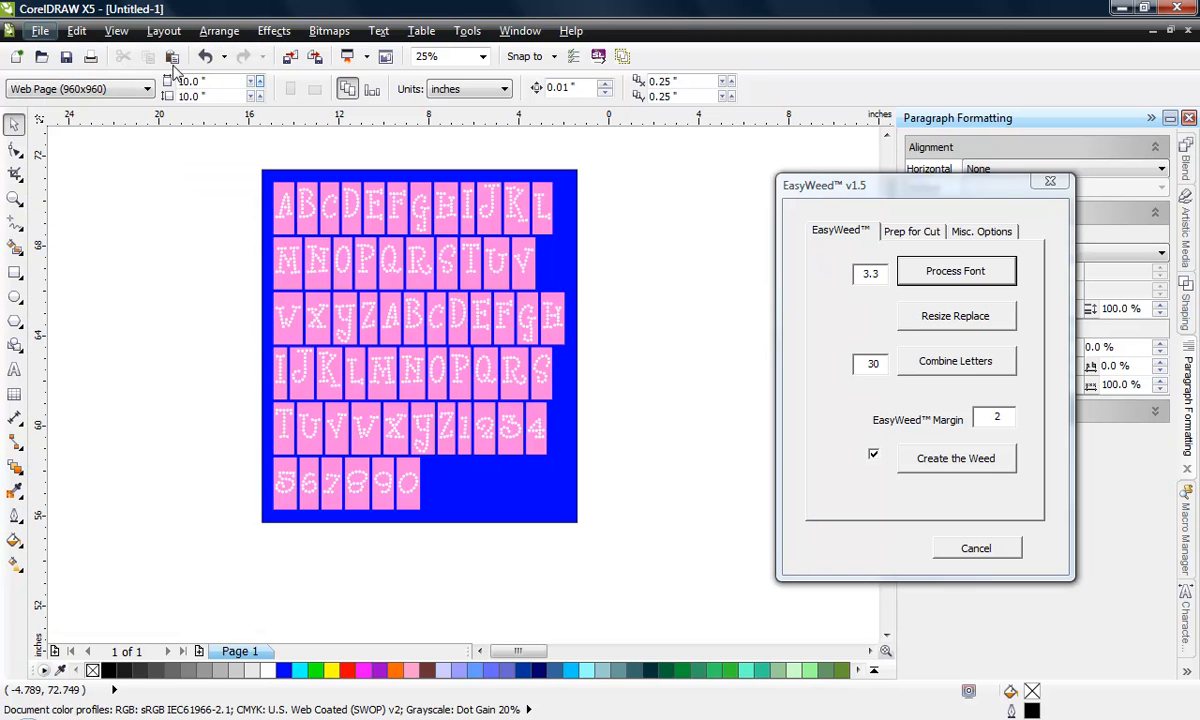
left_click(599, 538)
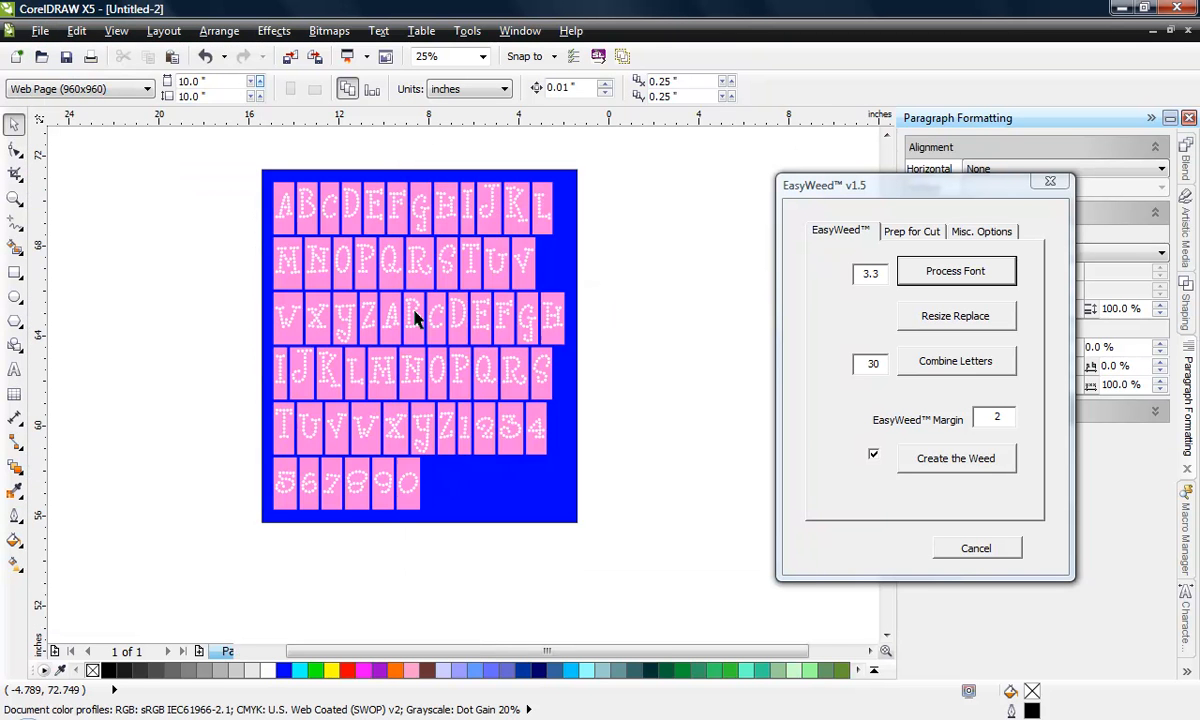
- Enter the uppercase alphabet ABCDEFGHIJKLMNOPQRSTUVWXYZ as artistic text near the top of the page
left_click(15, 367)
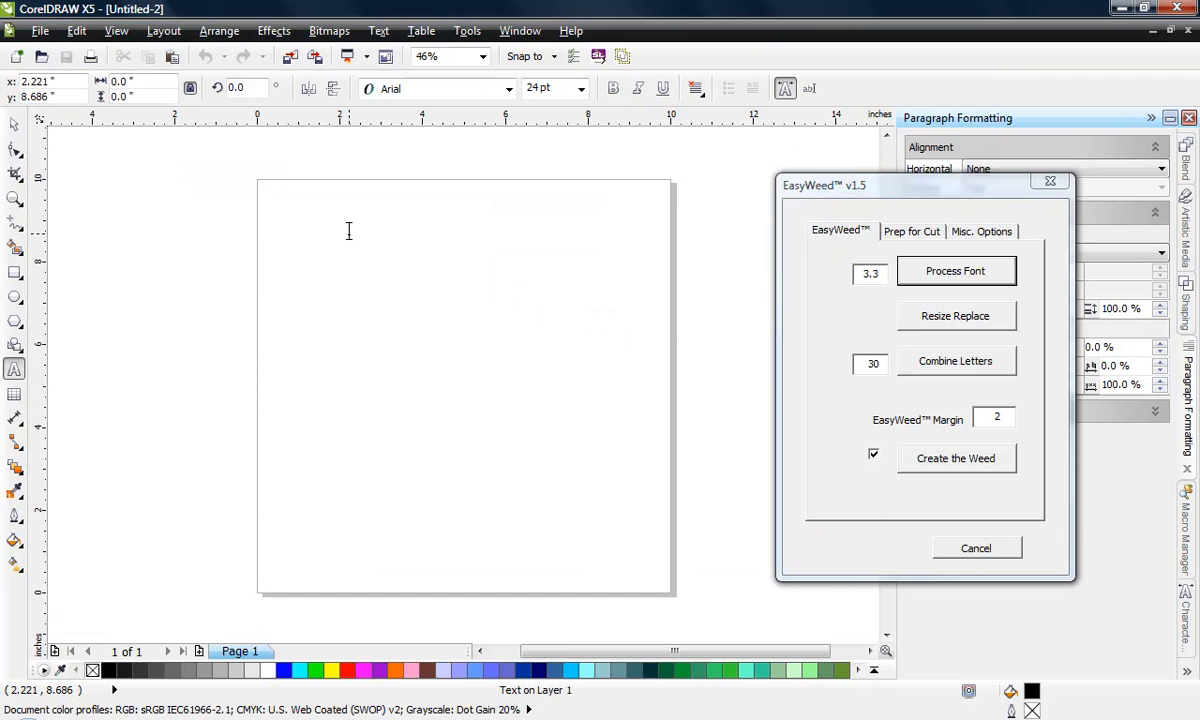
left_click(356, 224)
type("ABC")
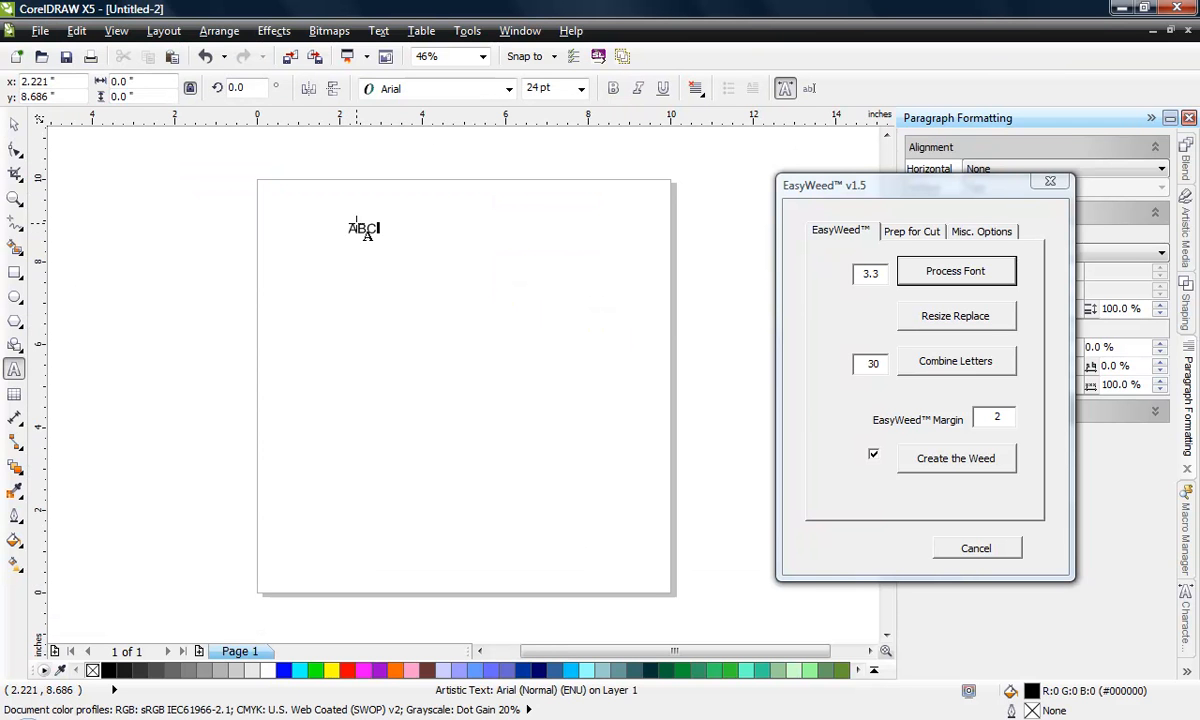
type("DEFGHIJKLMNOPQRSTUVWXYZ")
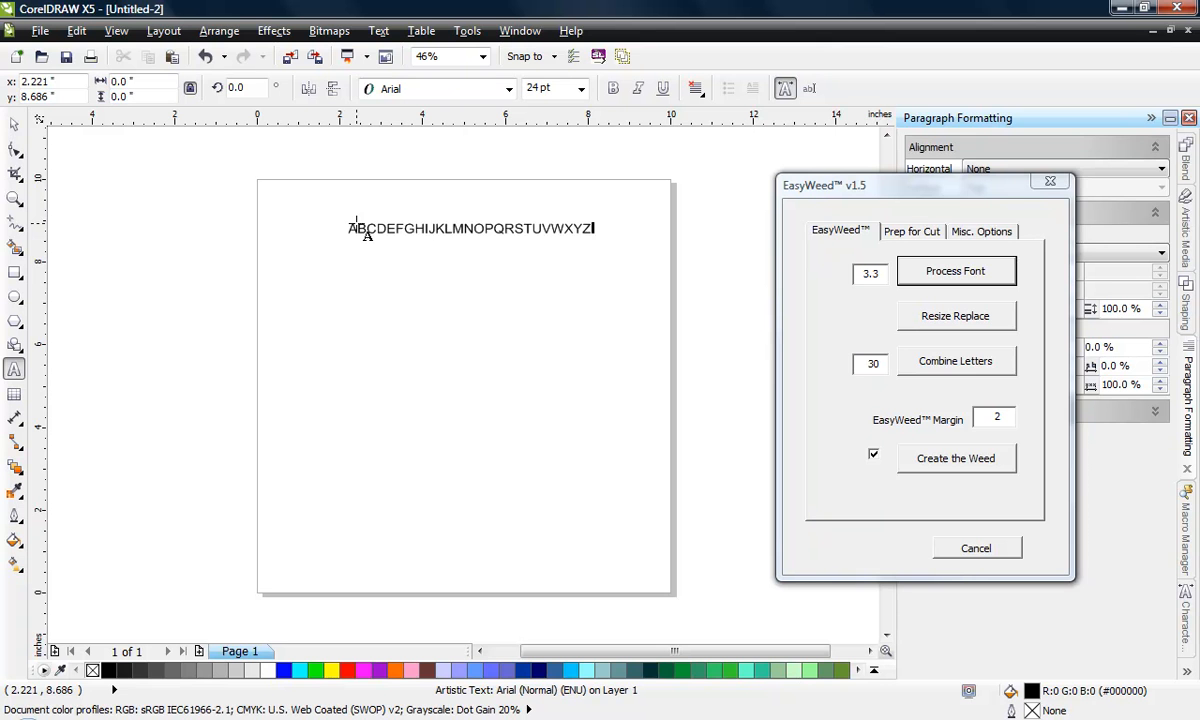
key("ctrl+a")
key("ctrl+c")
key("End")
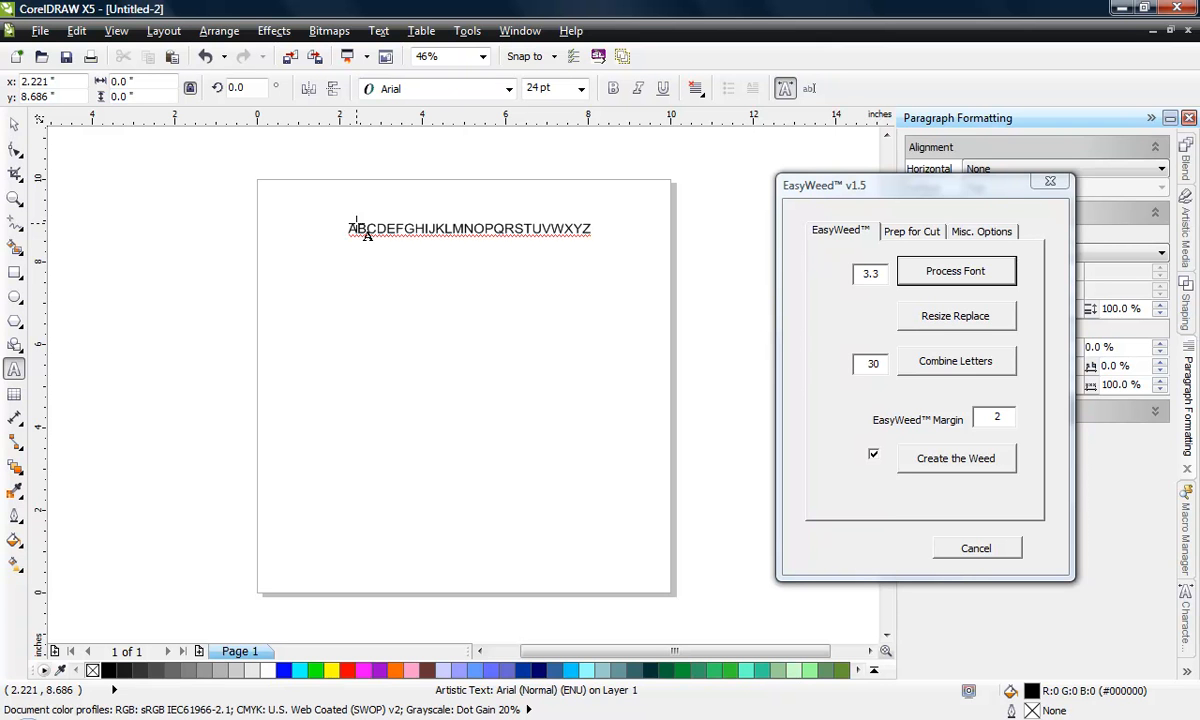
key("ctrl+v")
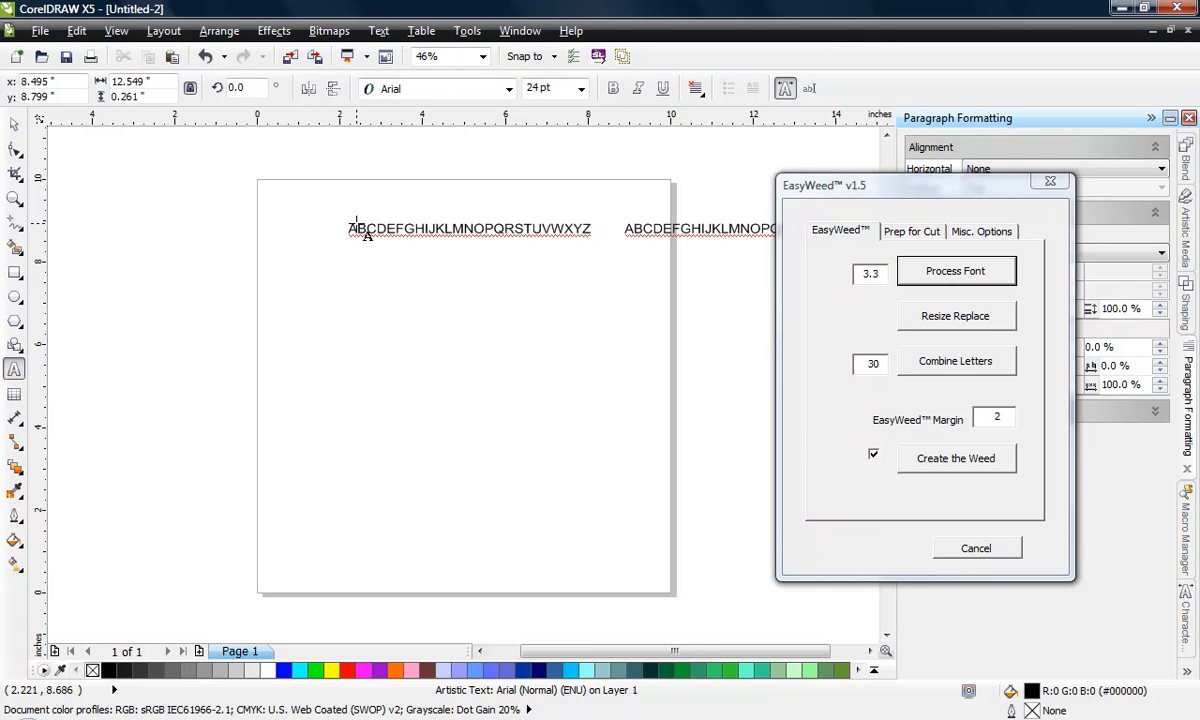
scroll(367, 235, "right", 4)
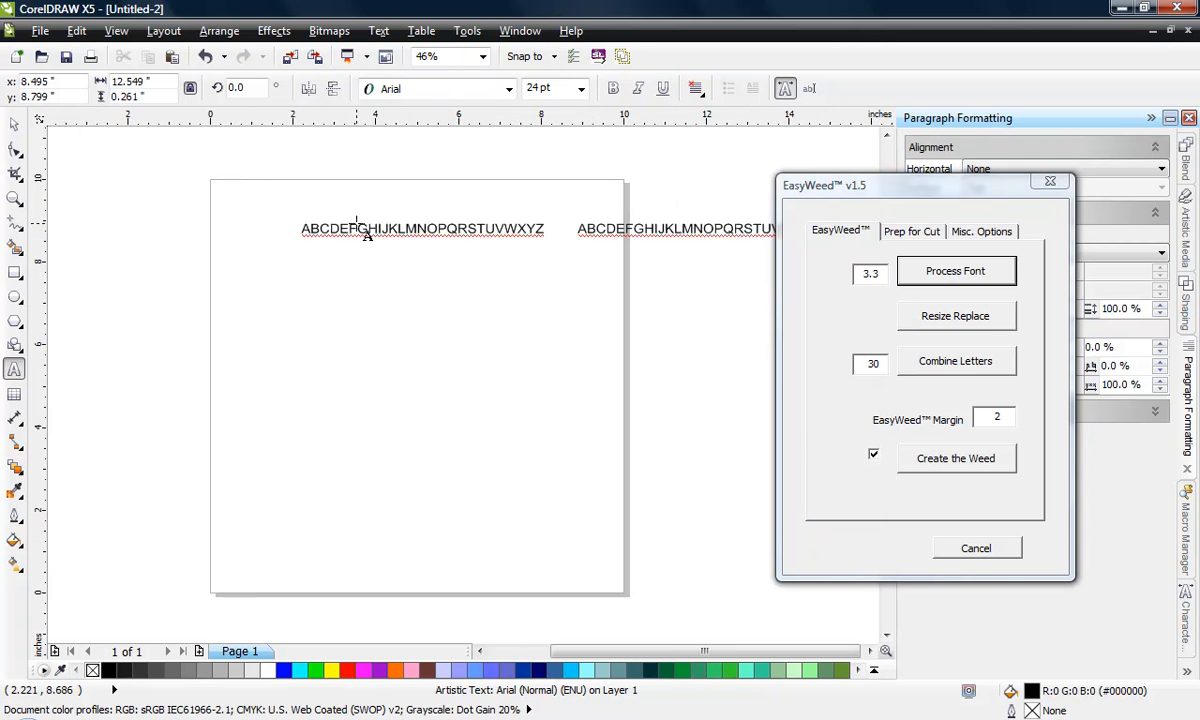
scroll(367, 235, "right", 4)
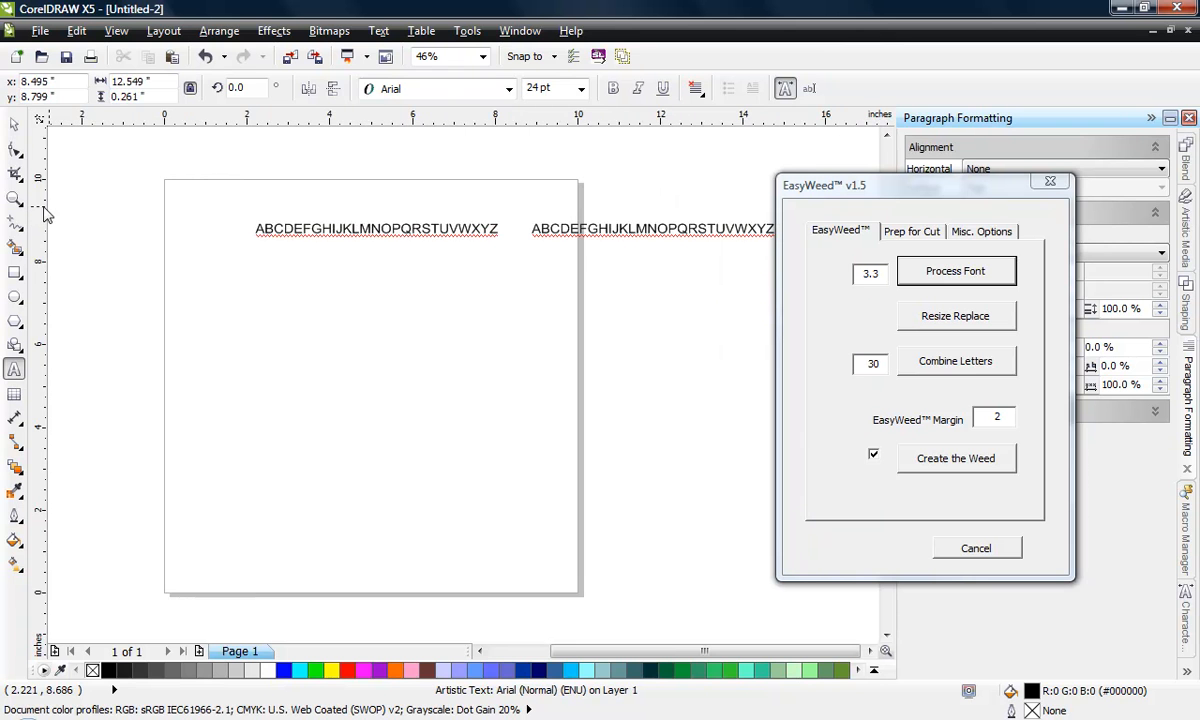
left_click(14, 125)
left_click(340, 308)
scroll(219, 226, "down", 2)
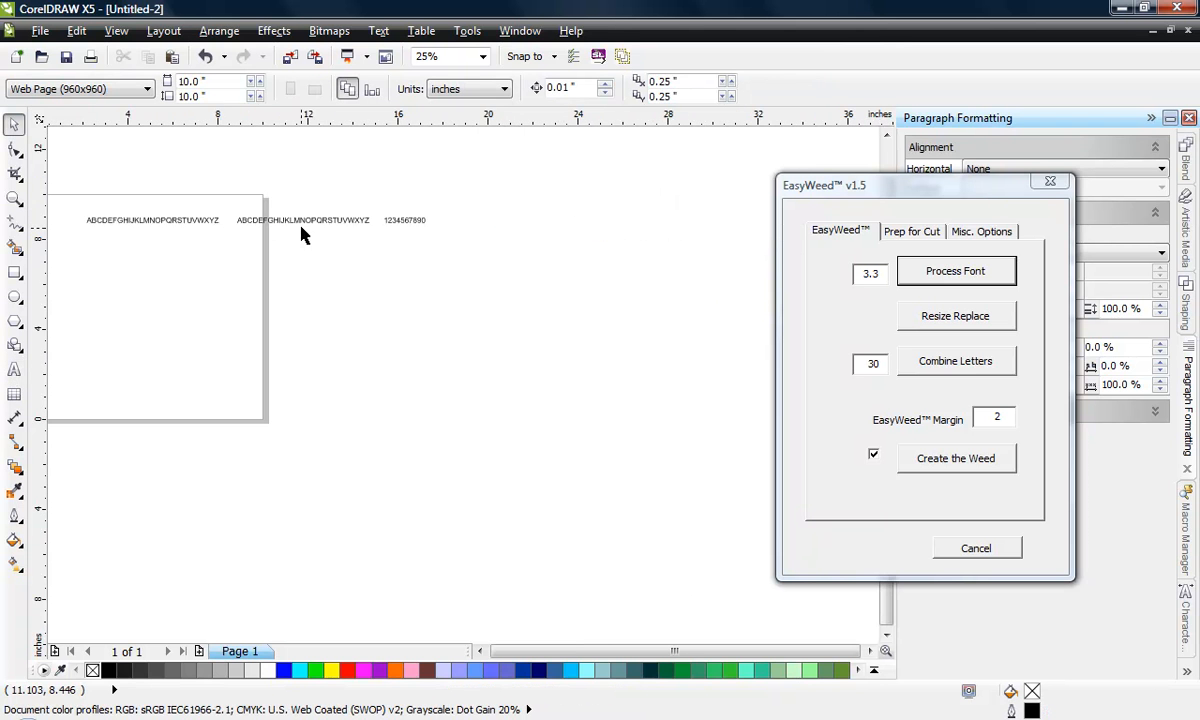
scroll(305, 233, "up", 2)
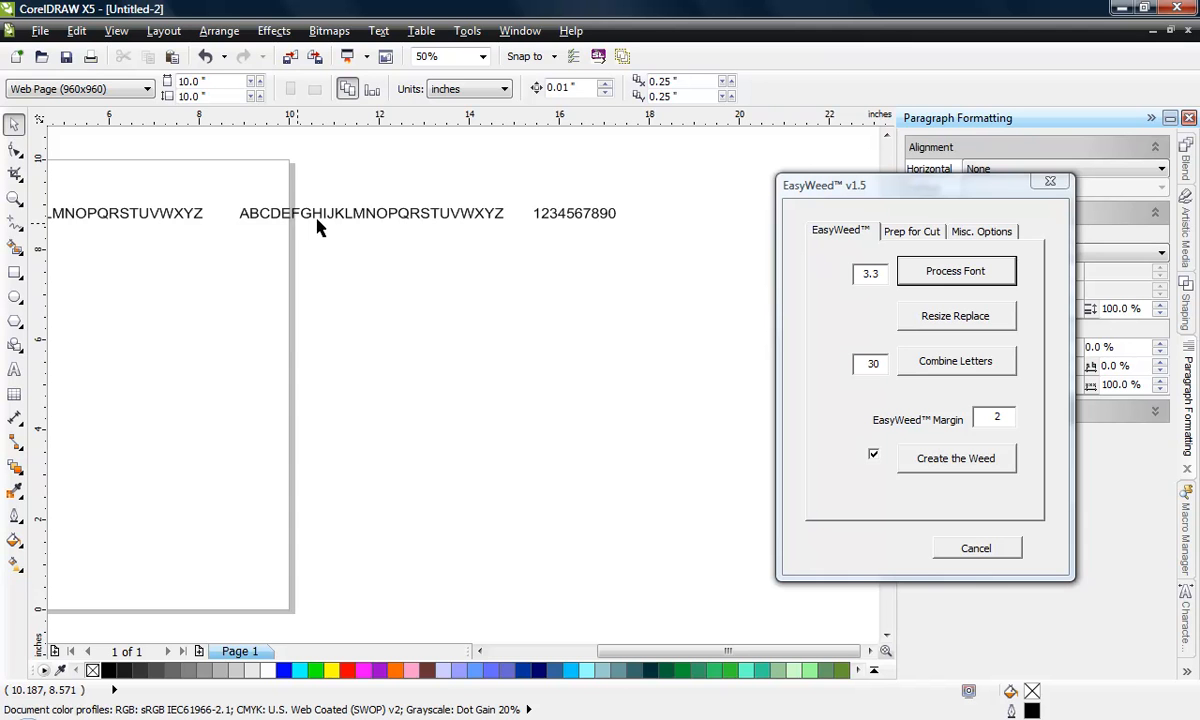
- Change the second alphabet in the text line to lowercase
left_click(461, 214)
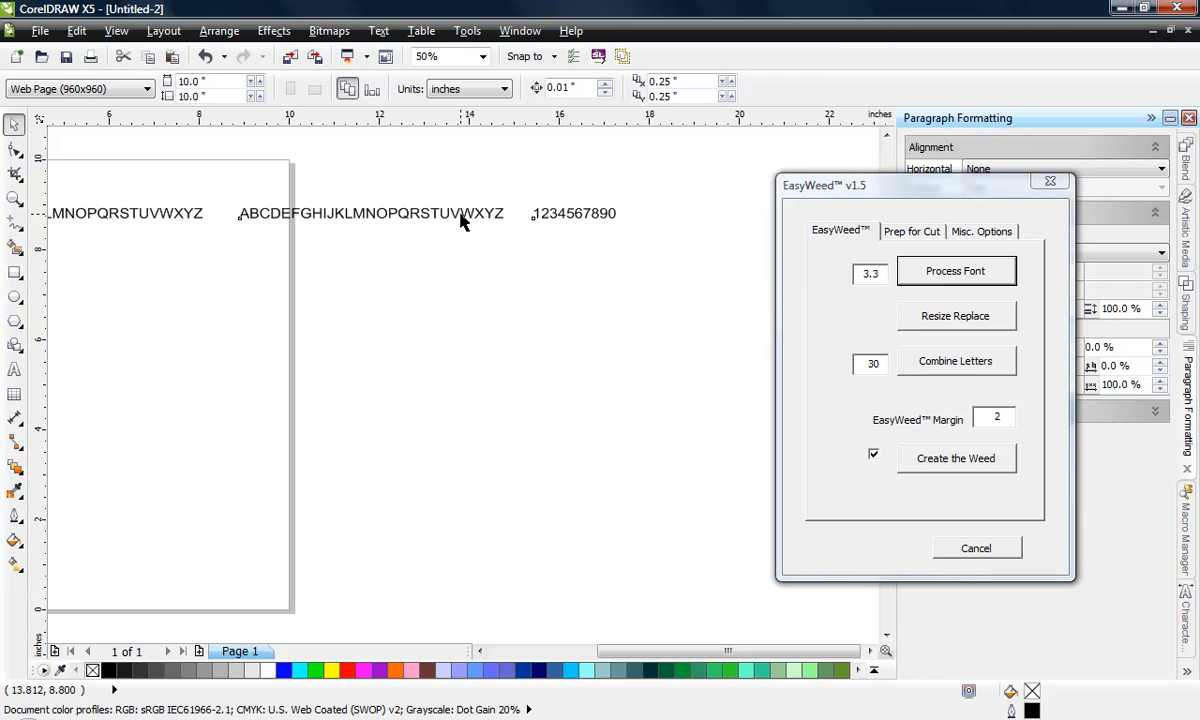
double_click(388, 213)
left_click_drag(248, 213, 378, 203)
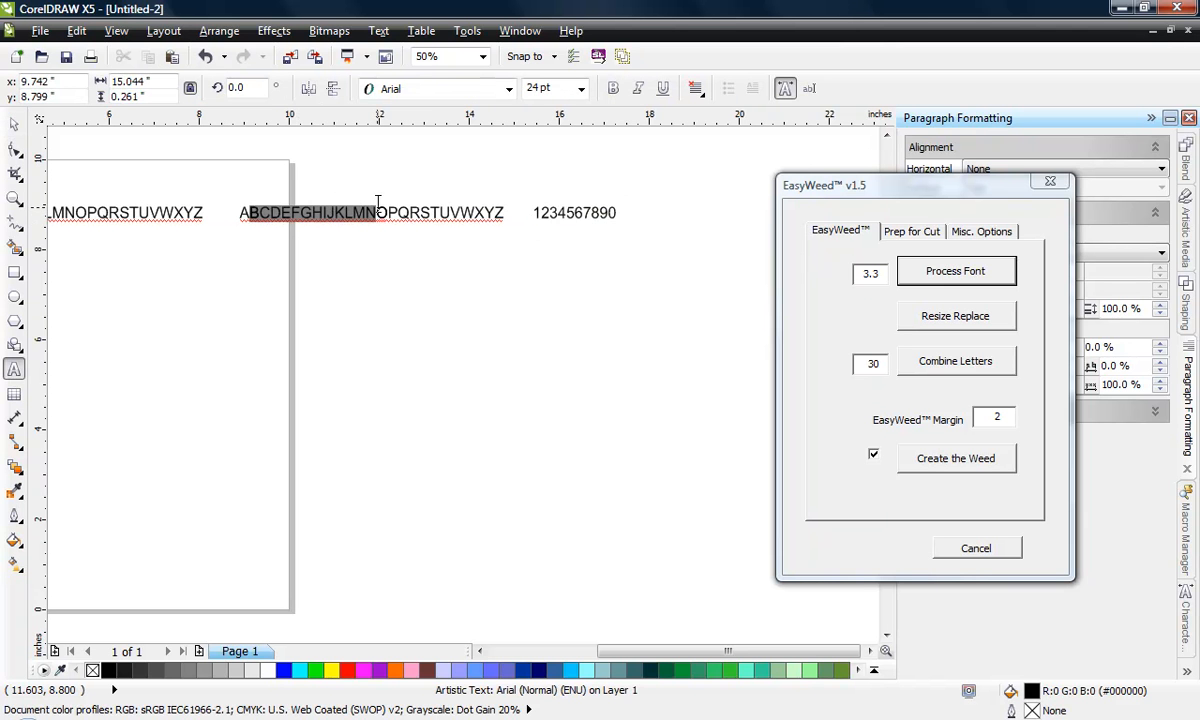
left_click(238, 212)
left_click_drag(241, 213, 495, 210)
right_click(490, 225)
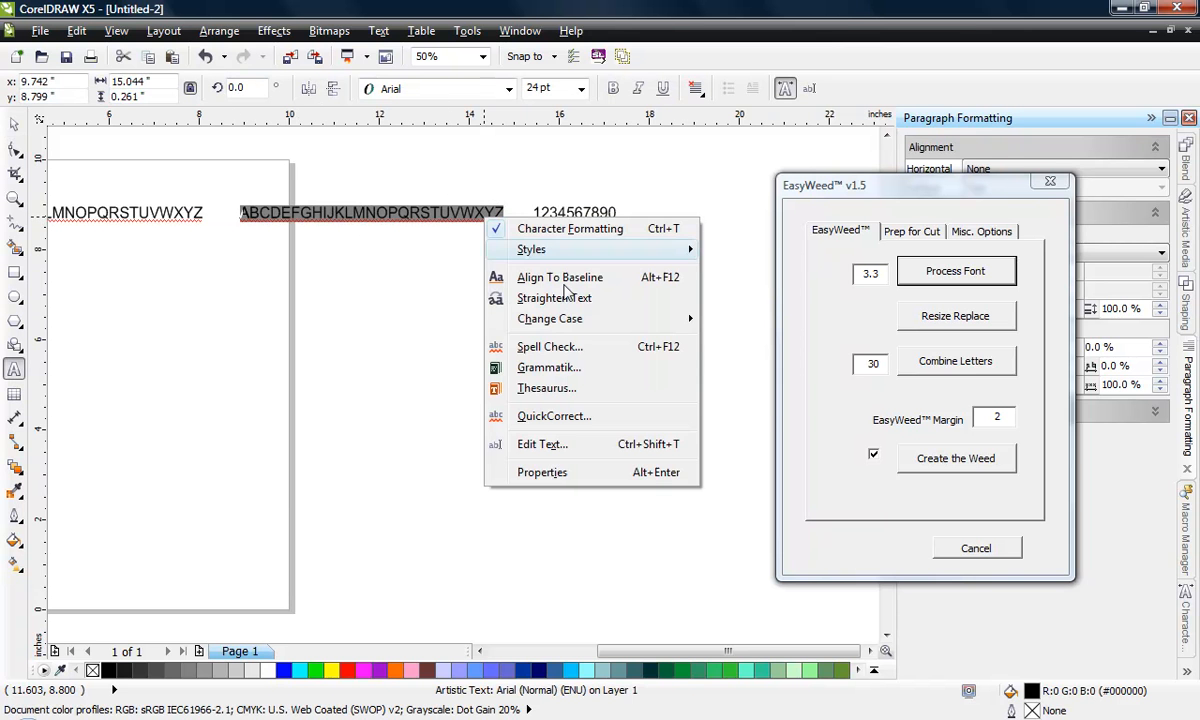
mouse_move(550, 318)
left_click(744, 343)
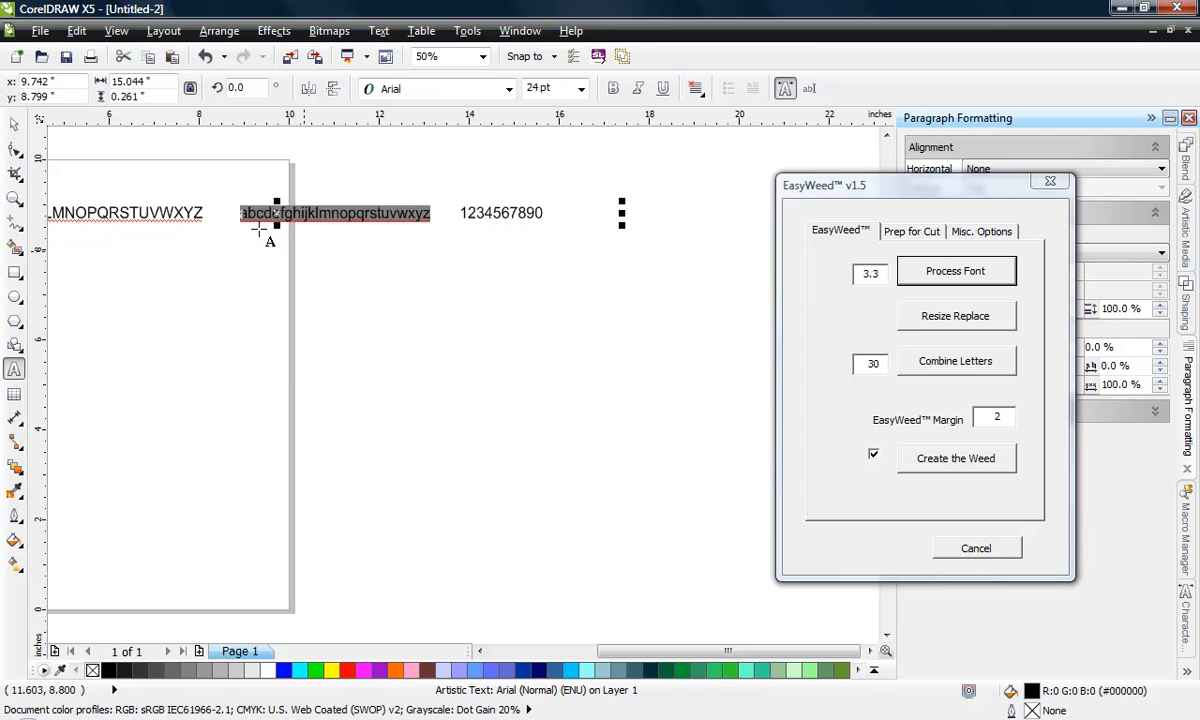
left_click(14, 124)
left_click(250, 263)
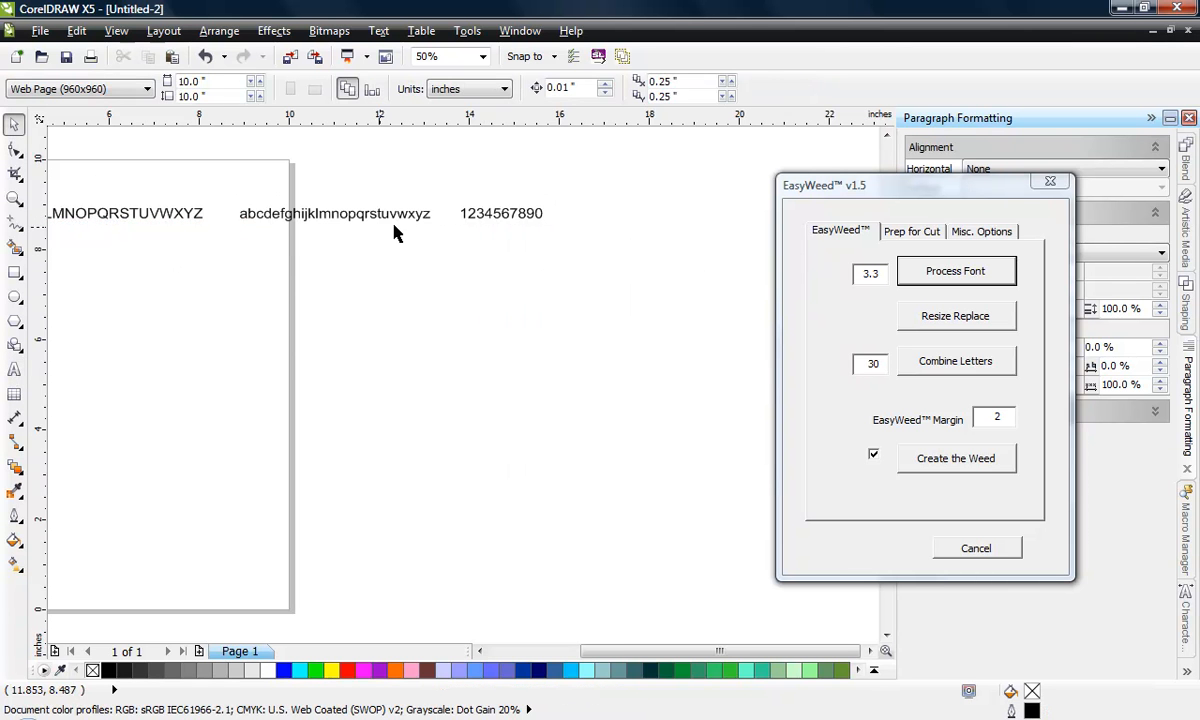
- Move the text line off the page to the empty area above it
left_click(400, 215)
scroll(440, 283, "down", 1)
scroll(440, 283, "down", 1)
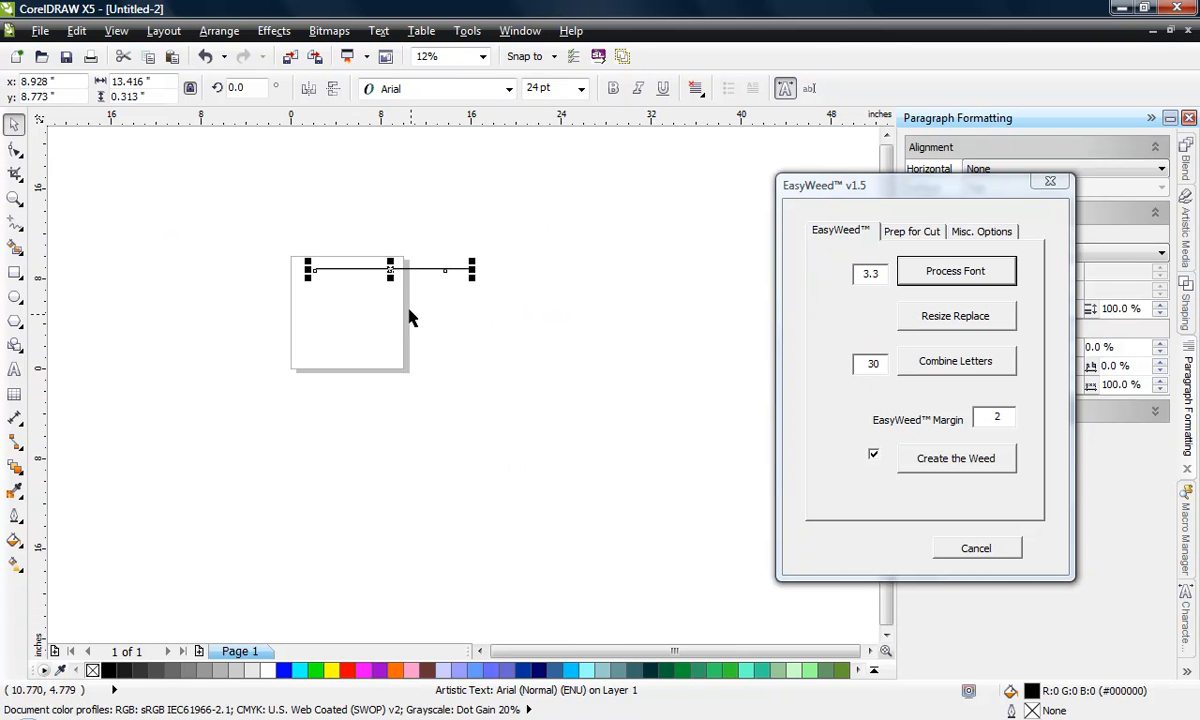
scroll(410, 255, "up", 1)
left_click_drag(410, 256, 415, 157)
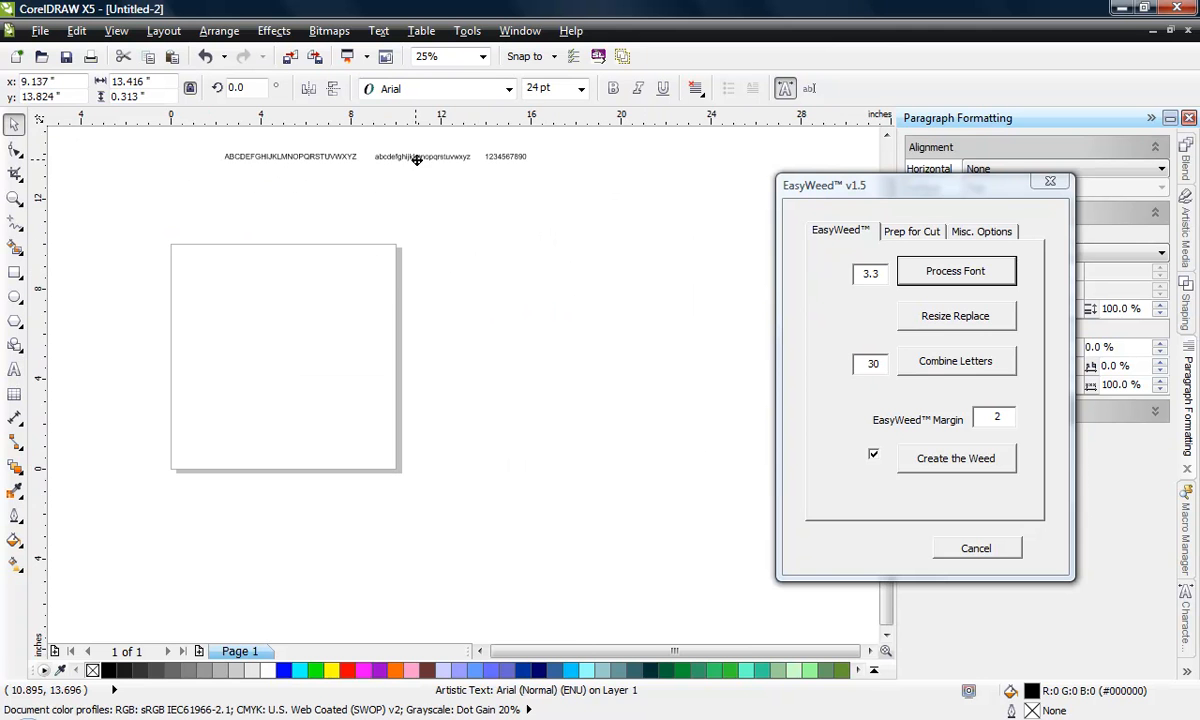
- Set the character spacing of the whole text line to 300%
left_click_drag(940, 200, 697, 247)
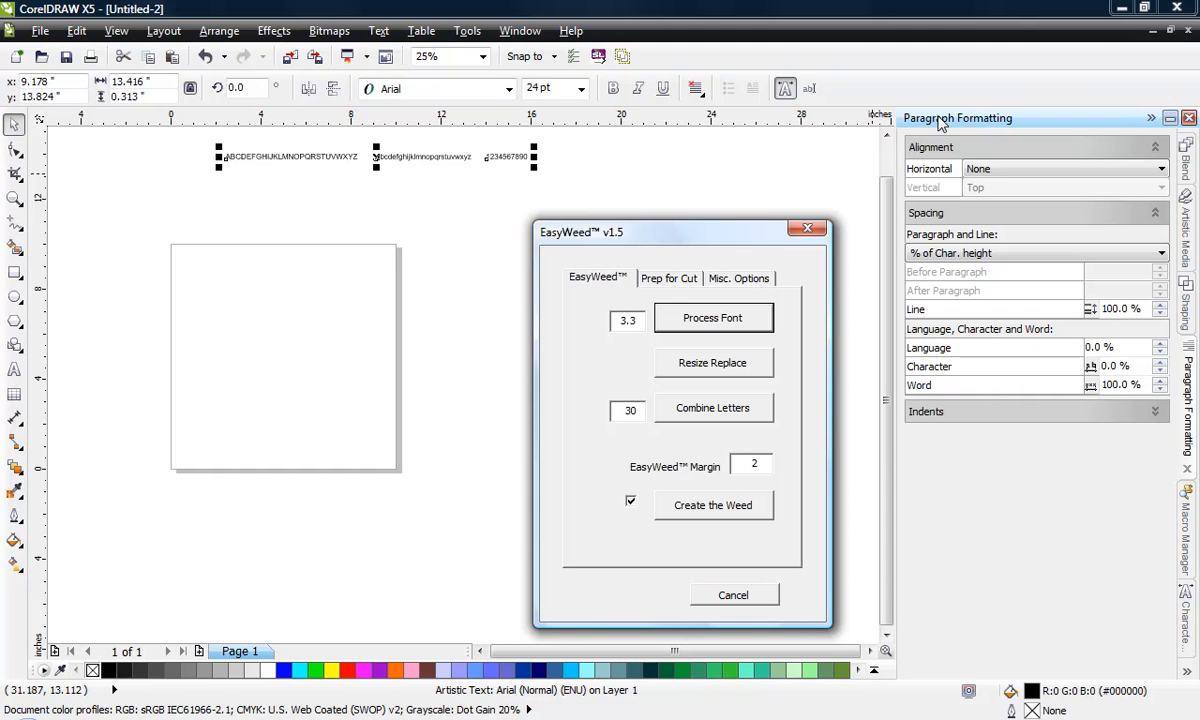
left_click(378, 31)
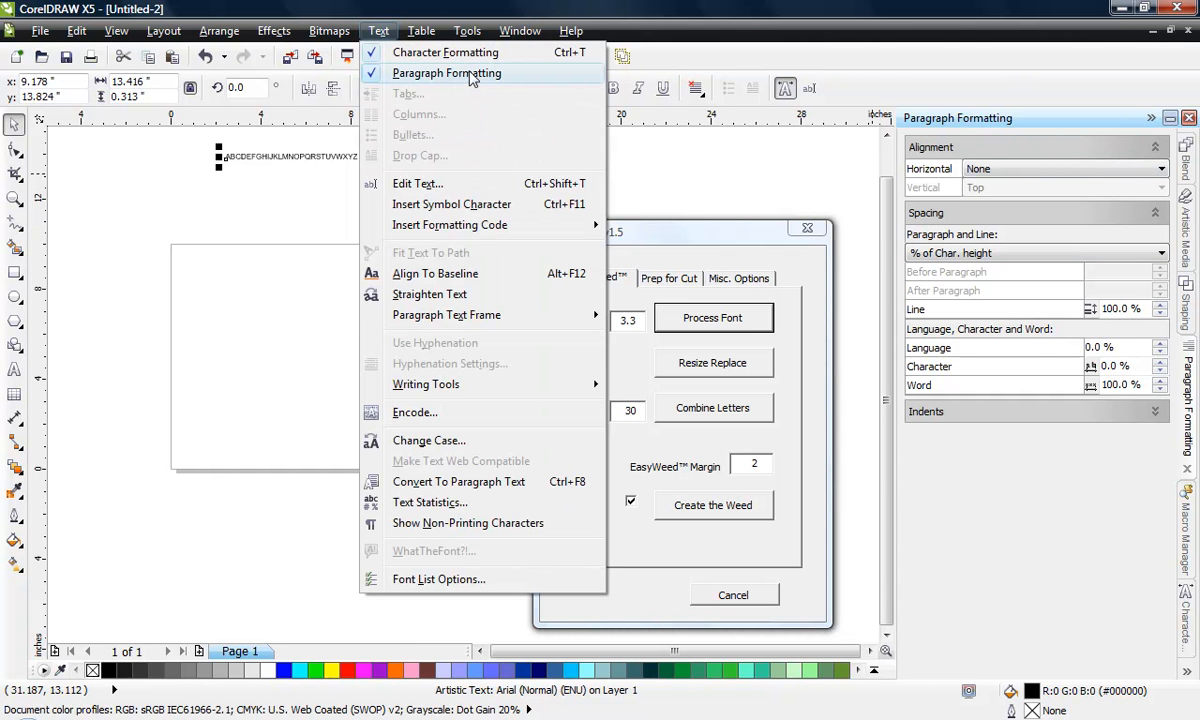
left_click(1135, 367)
left_click_drag(1136, 367, 1063, 373)
type("300")
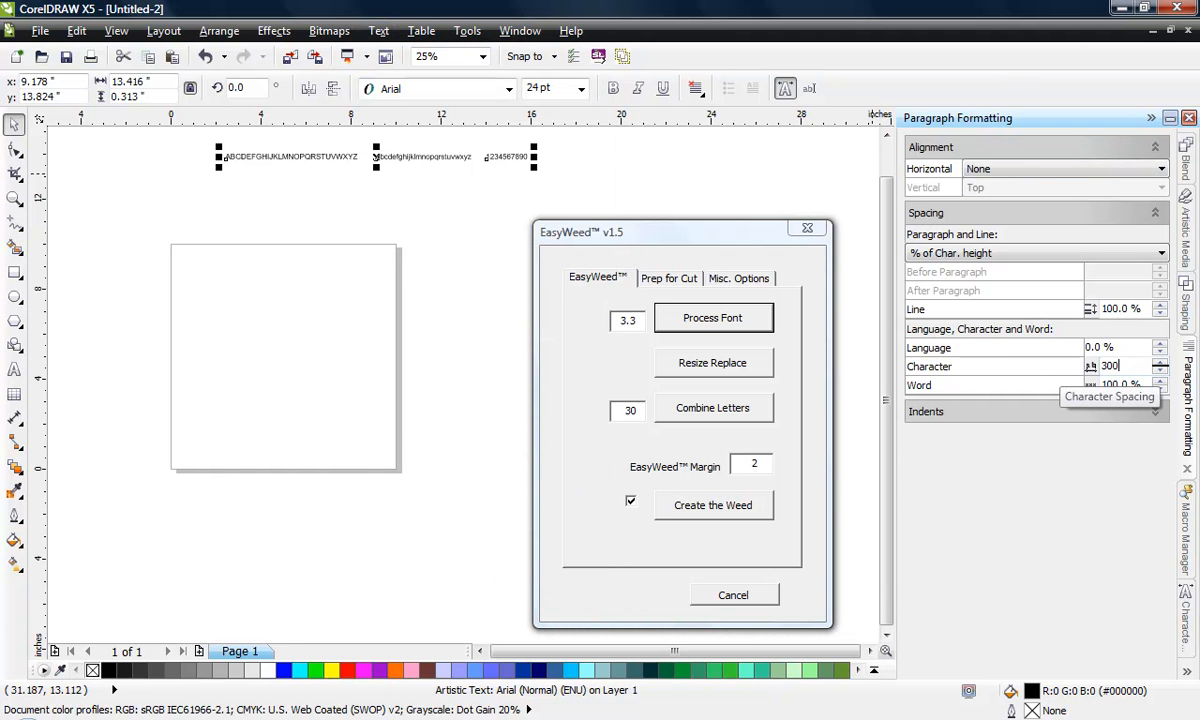
key("Return")
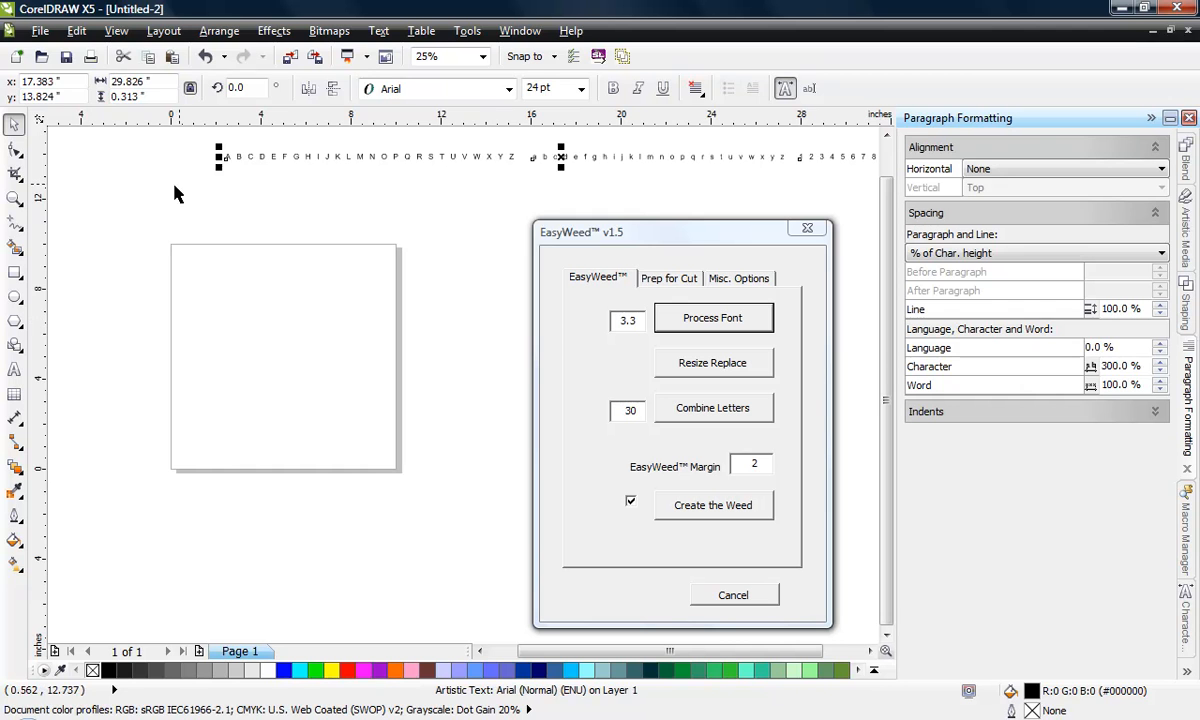
left_click(178, 232)
scroll(178, 235, "down", 1)
scroll(360, 195, "up", 1)
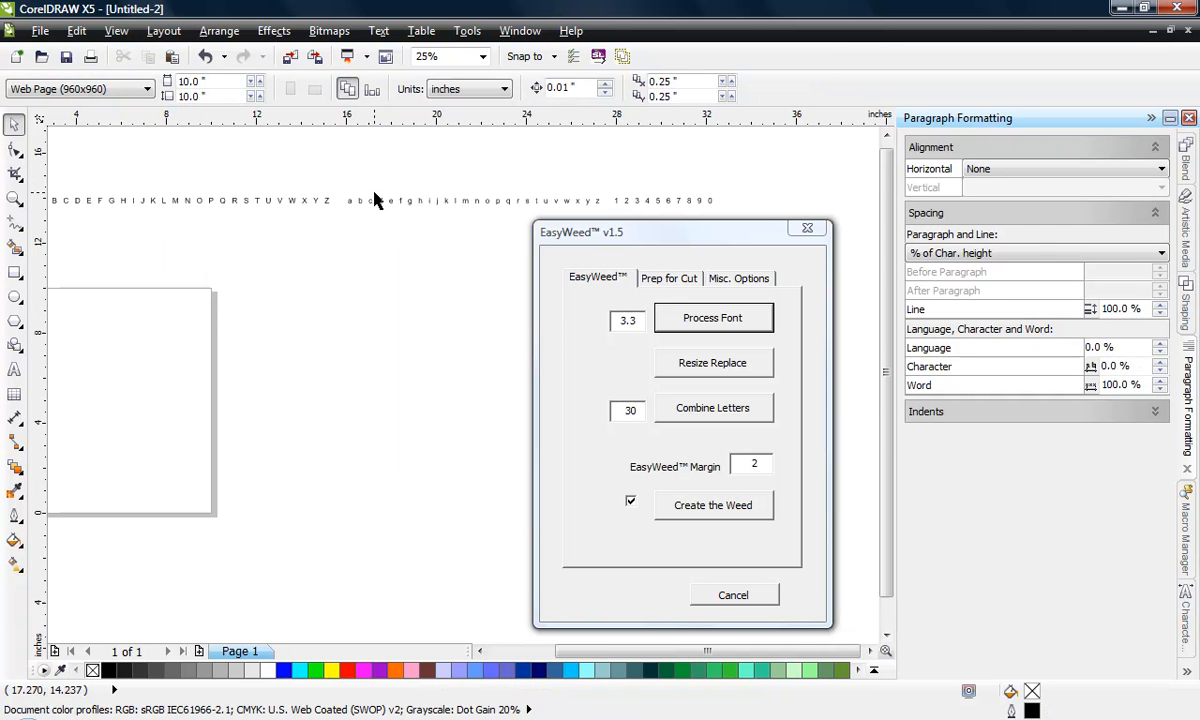
- Save the drawing to the Desktop as a CDT template named Rhinestone Alphabet Template, accepting the template properties
left_click(40, 30)
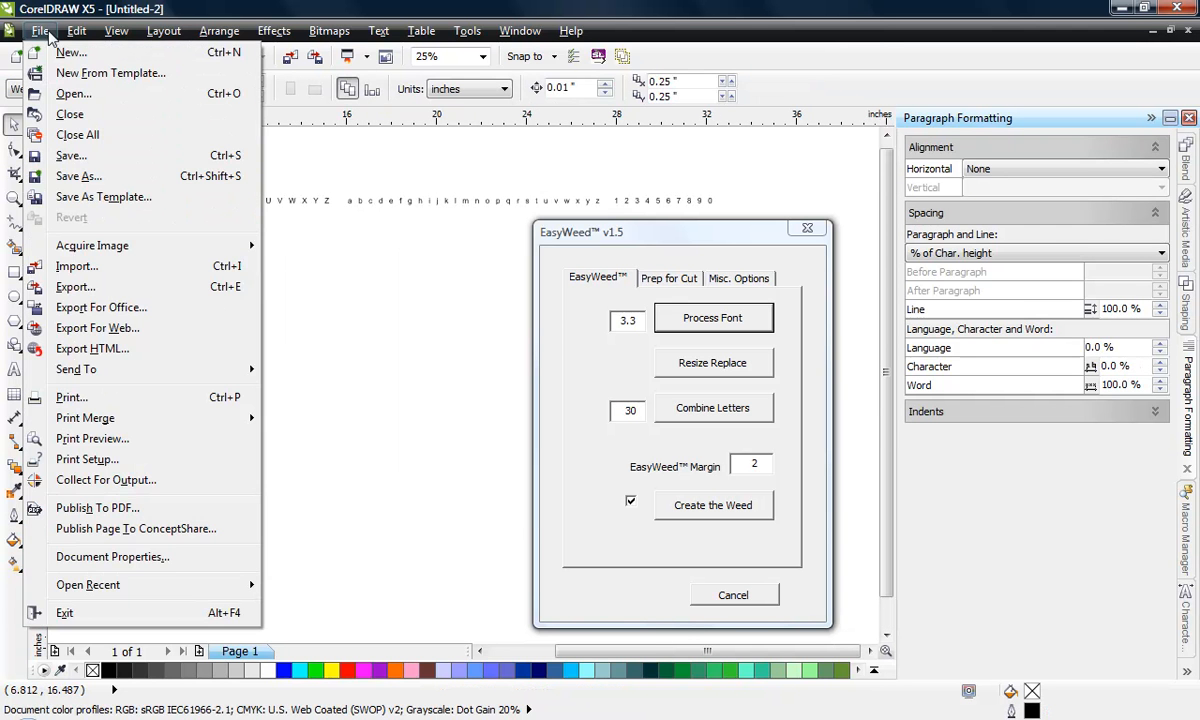
left_click(112, 197)
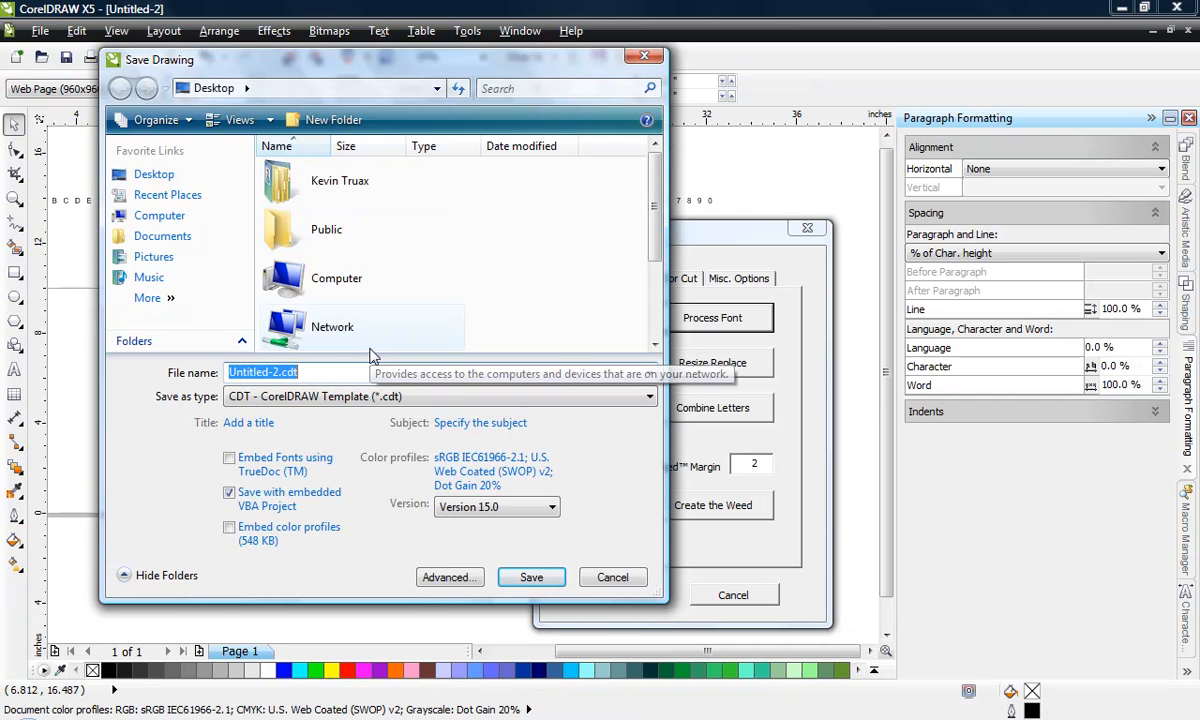
type("r")
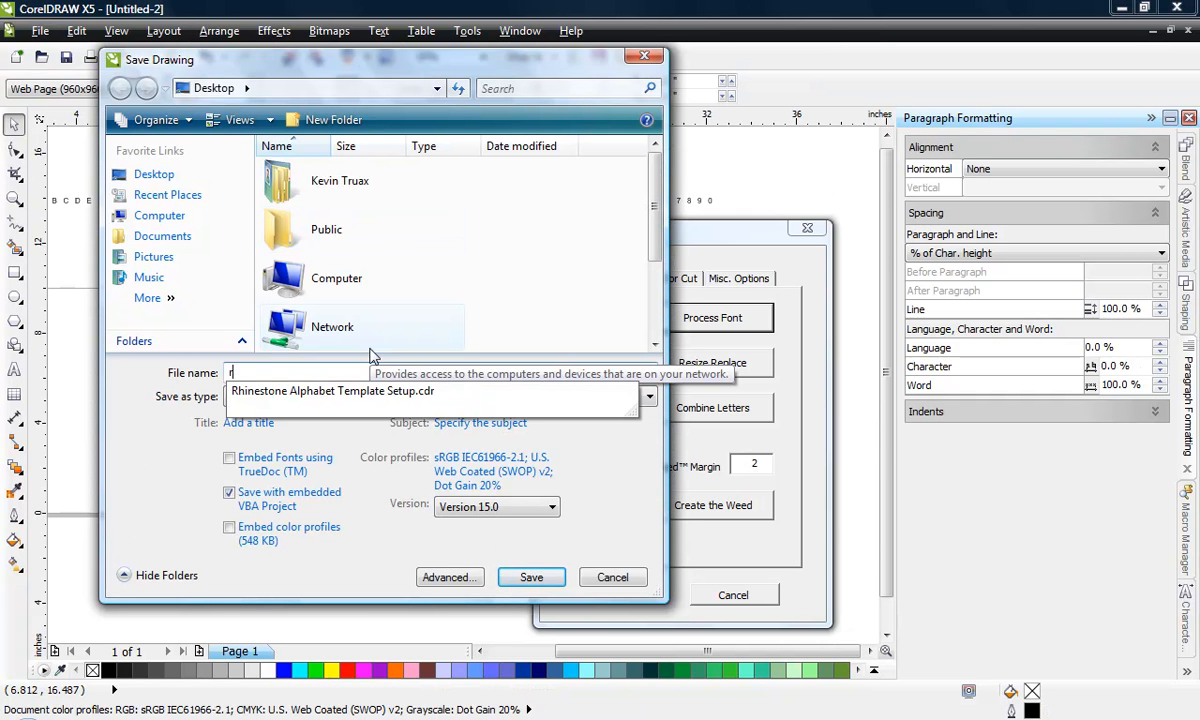
key("BackSpace")
type("Rhinestone Alphabet Template")
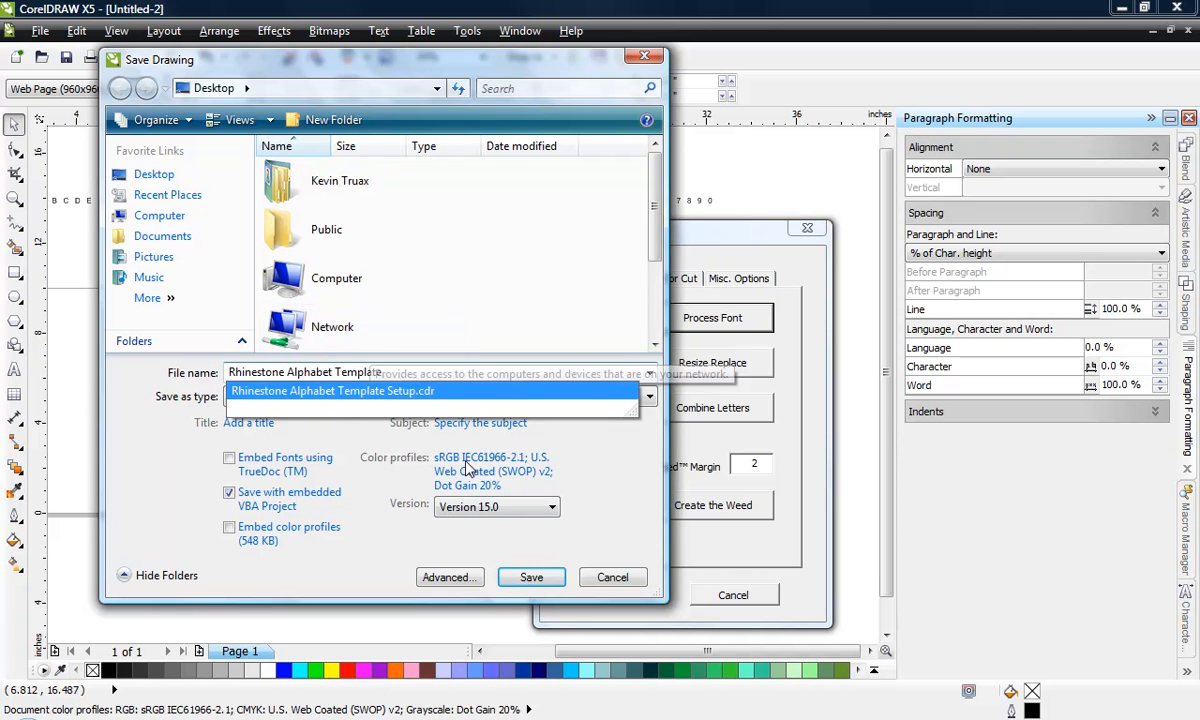
left_click(533, 578)
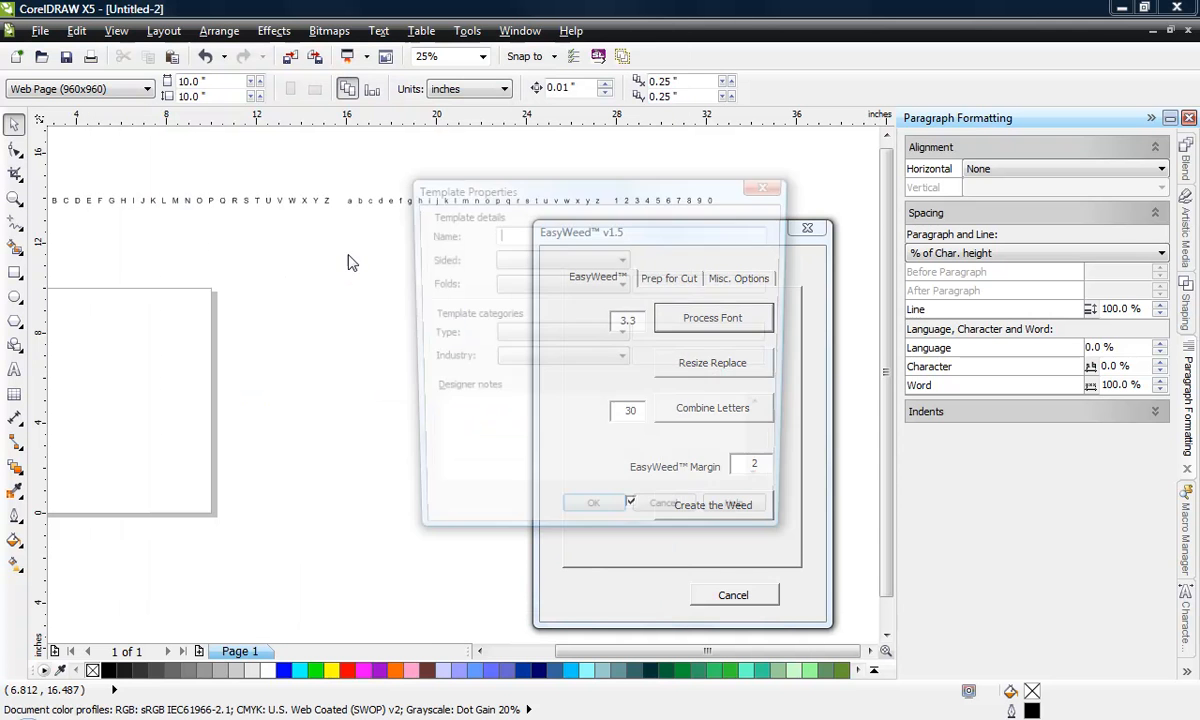
left_click(621, 525)
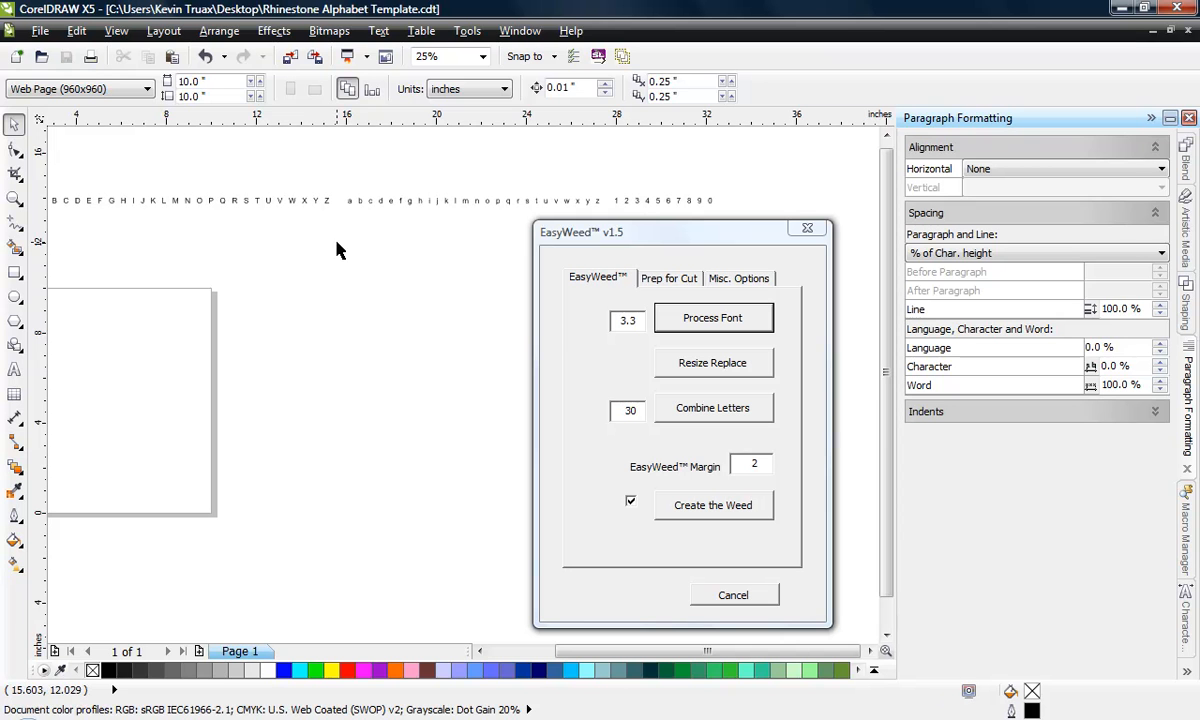
- Change the font of the whole text line to ES - Mimi 1.5
left_click(390, 202)
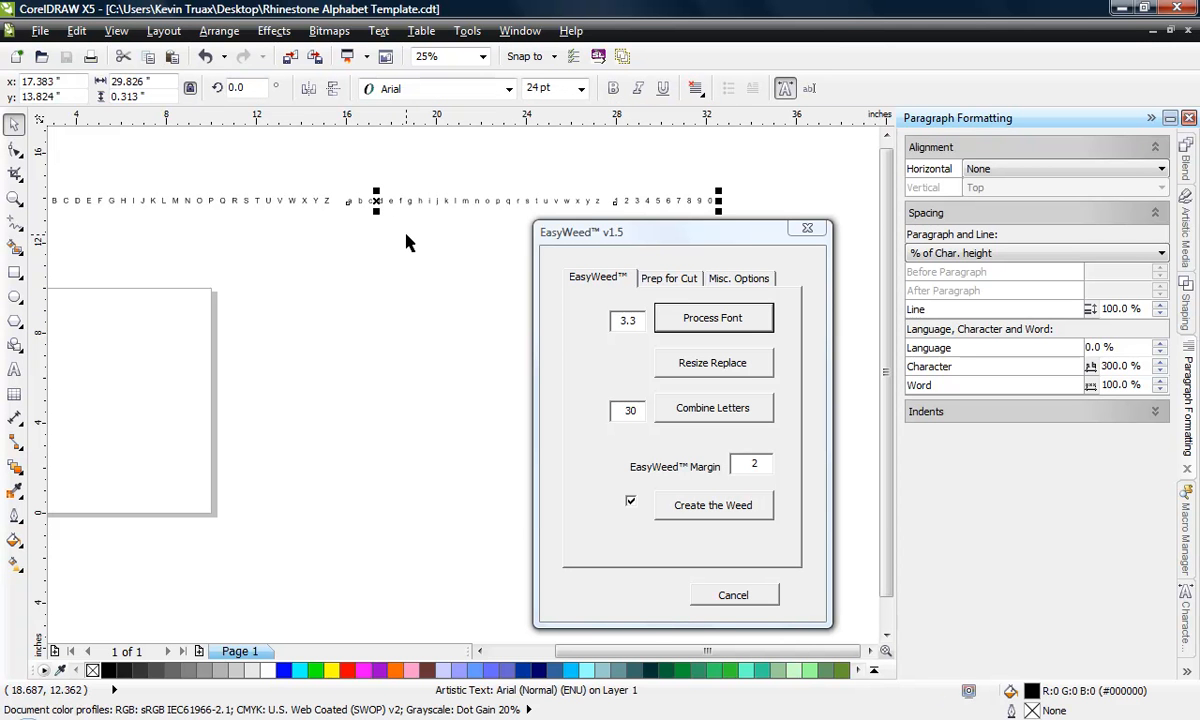
left_click(405, 245)
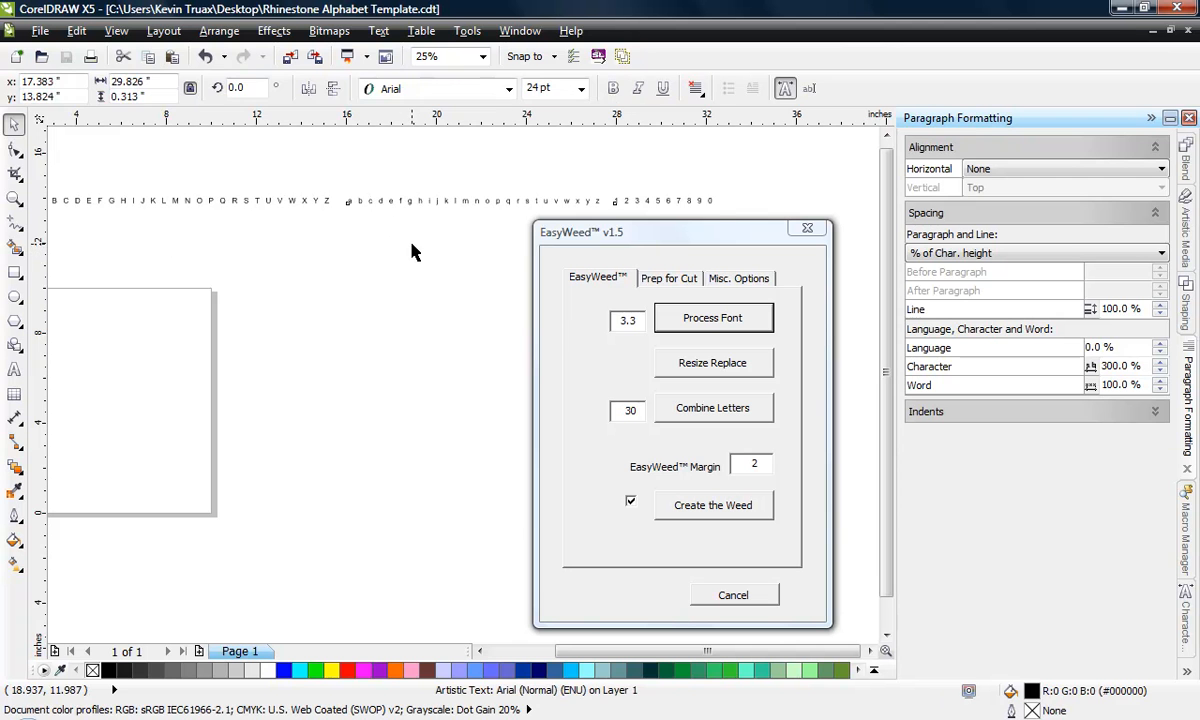
left_click(364, 201)
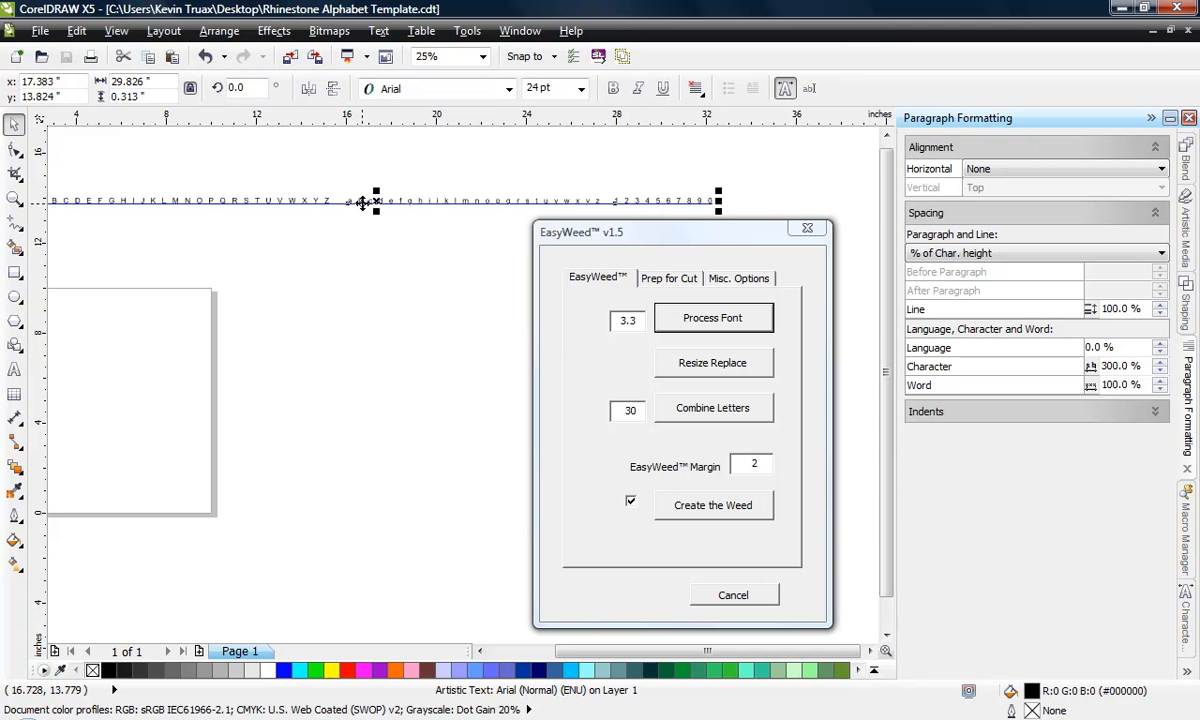
left_click(510, 93)
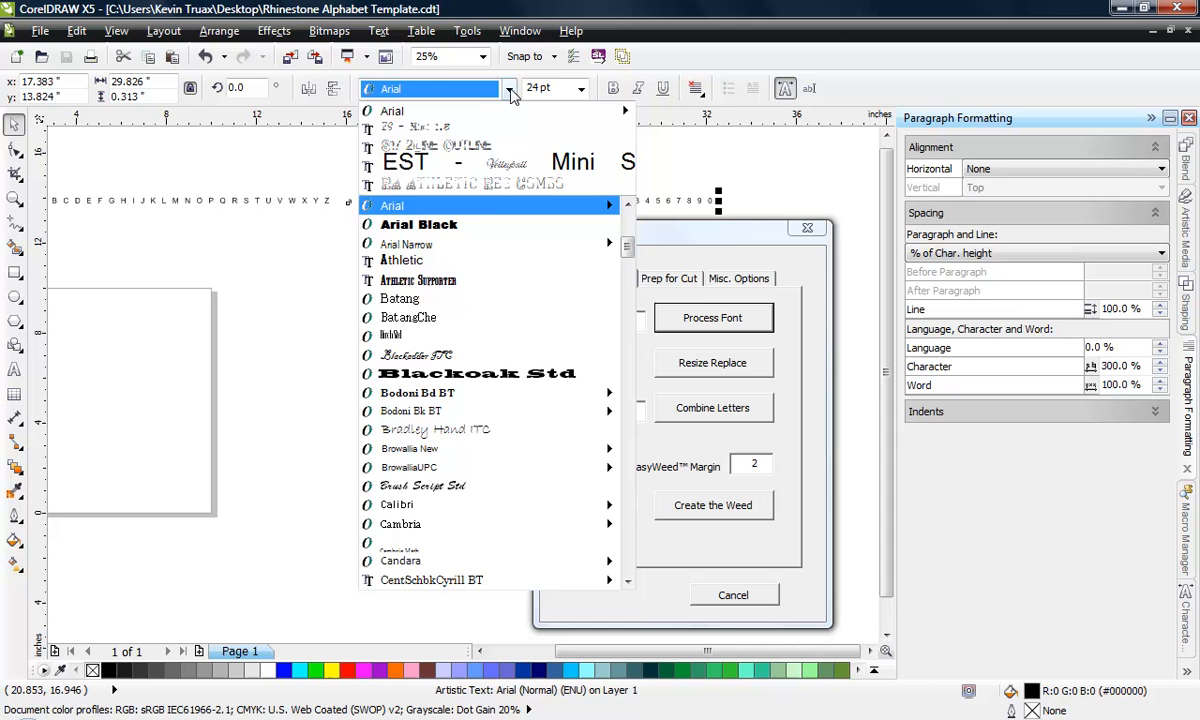
left_click(452, 143)
left_click(407, 237)
- Examine the dot shapes and spacing of the letter I in the rhinestone font at high magnification
scroll(429, 240, "down", 1)
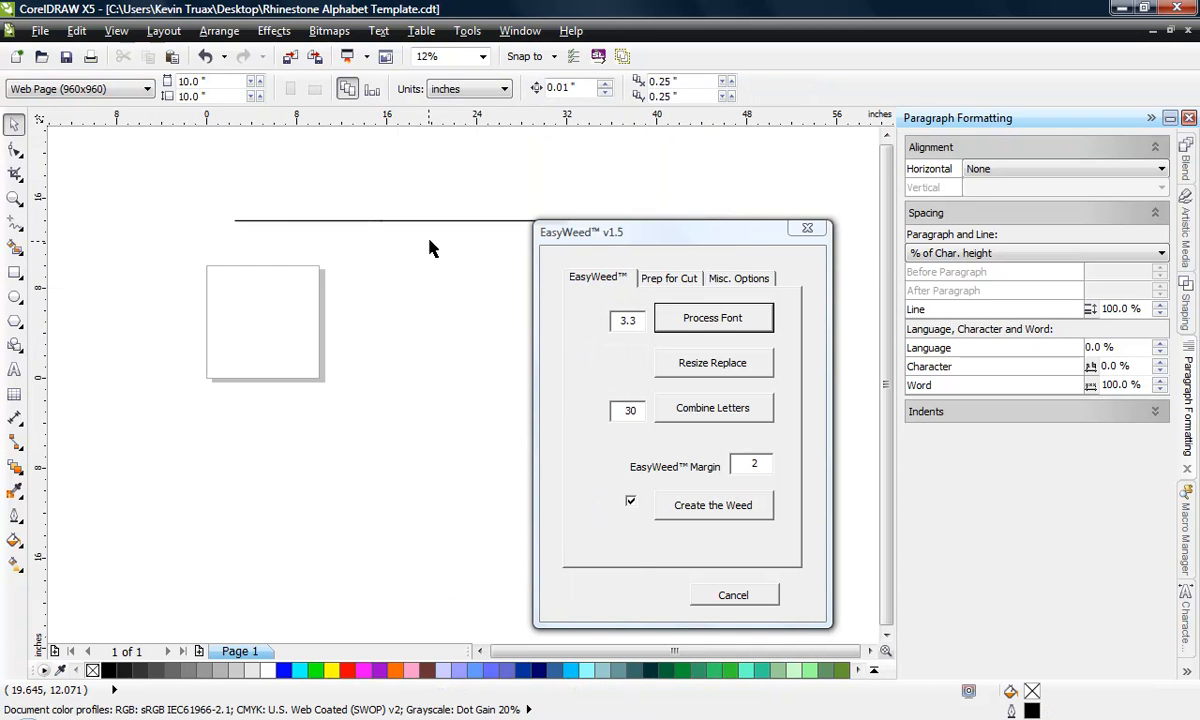
scroll(271, 222, "up", 3)
scroll(270, 232, "up", 4)
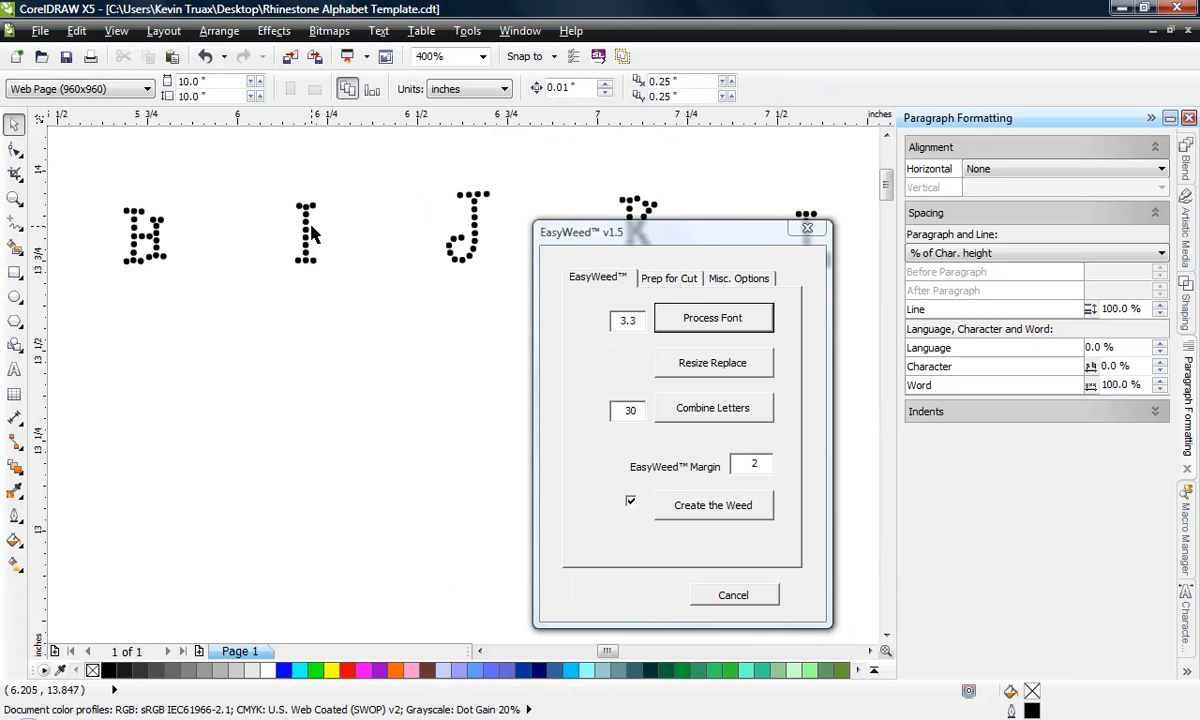
scroll(322, 220, "up", 1)
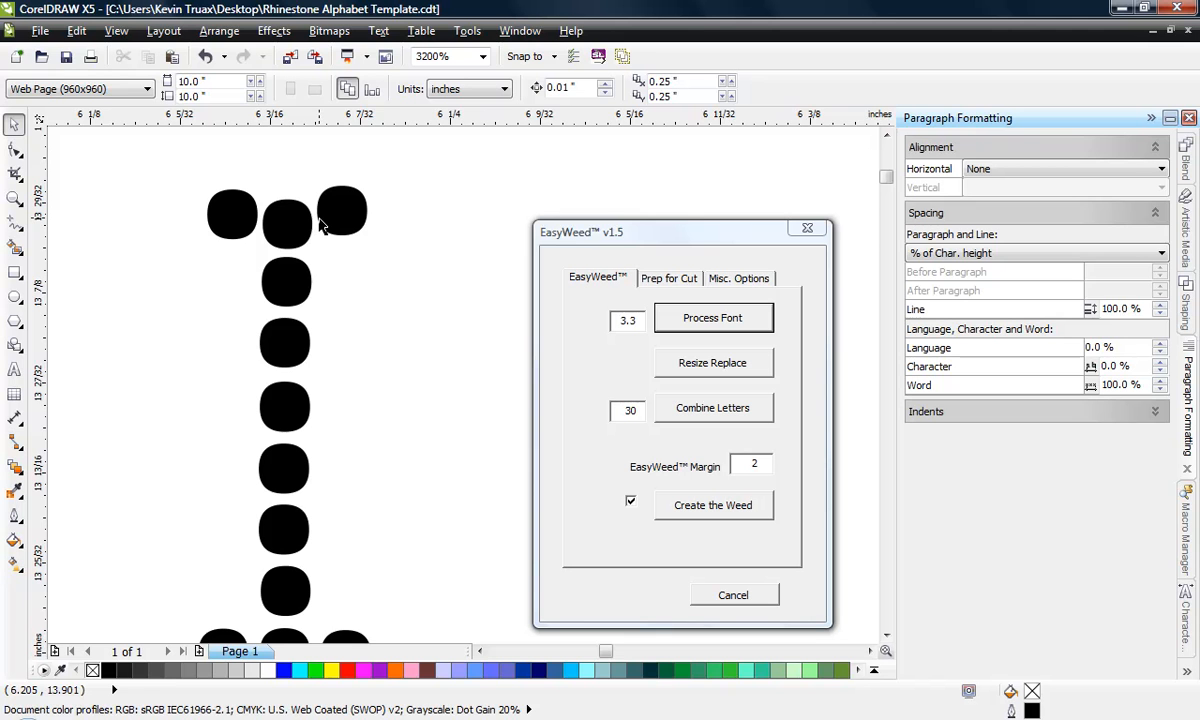
scroll(322, 215, "up", 1)
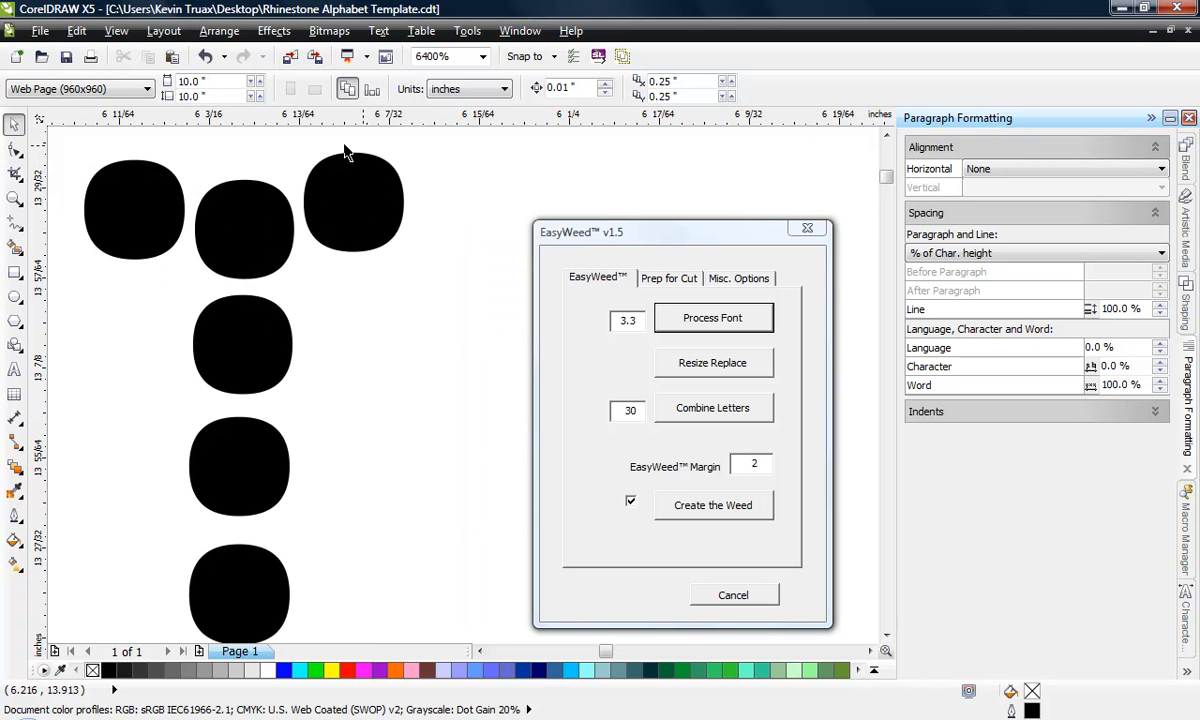
left_click(377, 208)
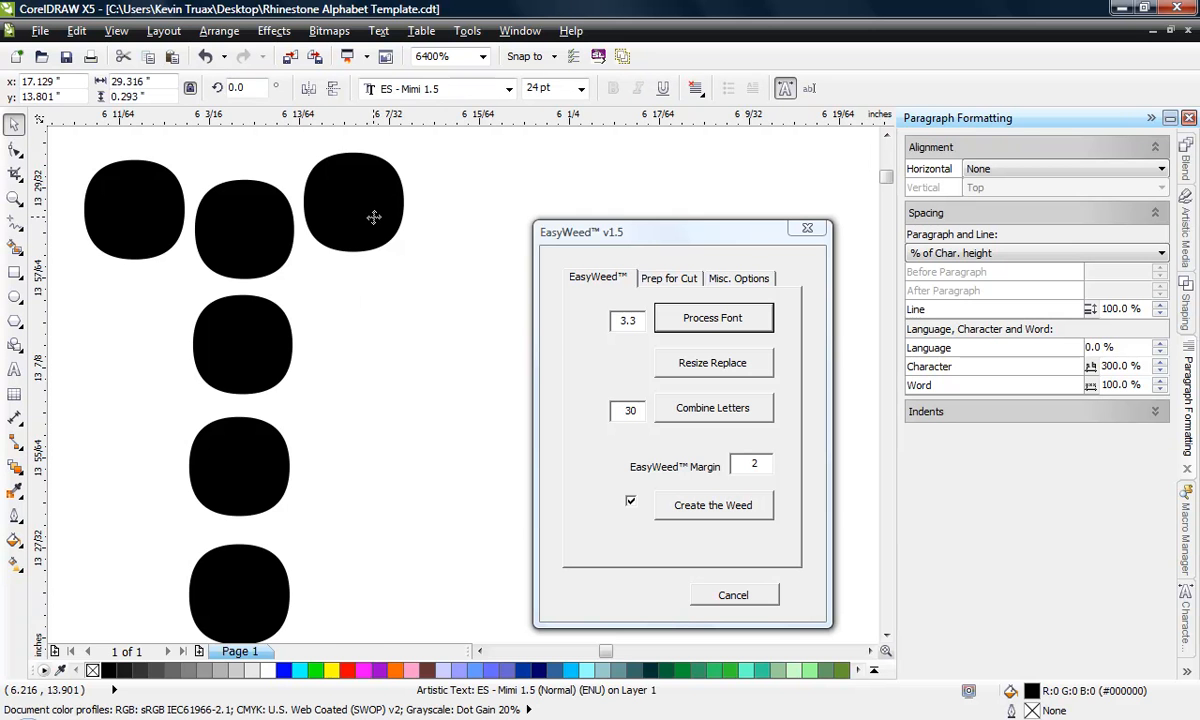
scroll(373, 217, "down", 6)
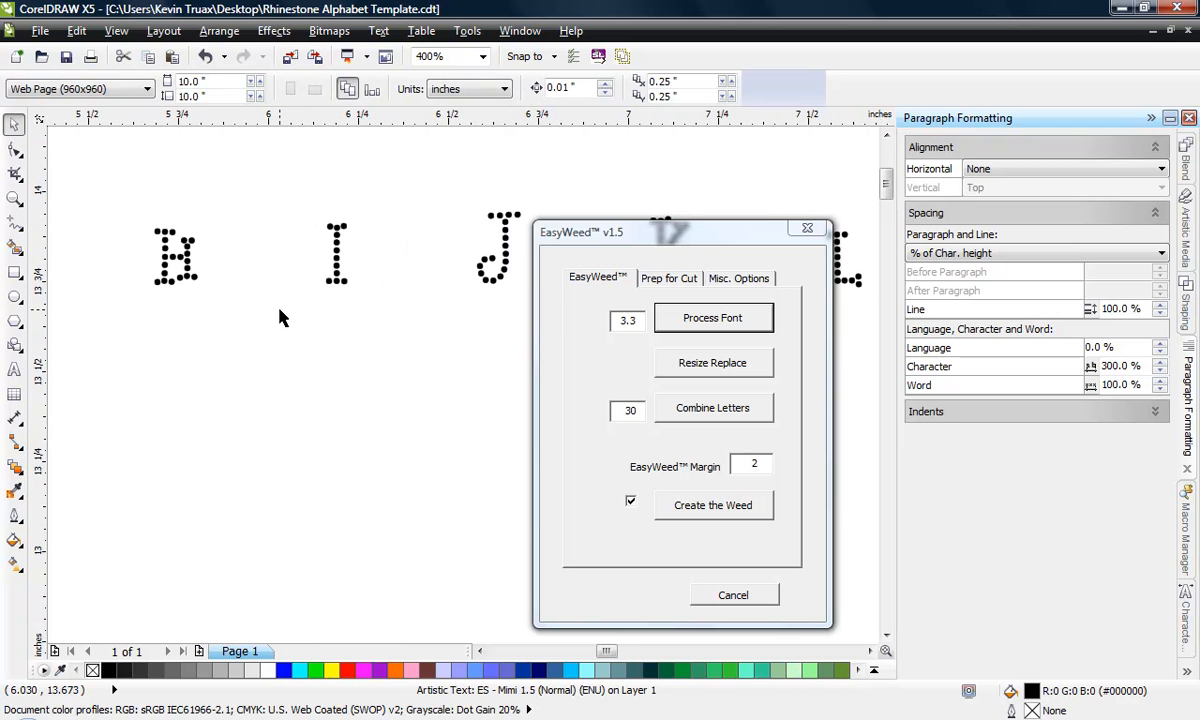
left_click(336, 276)
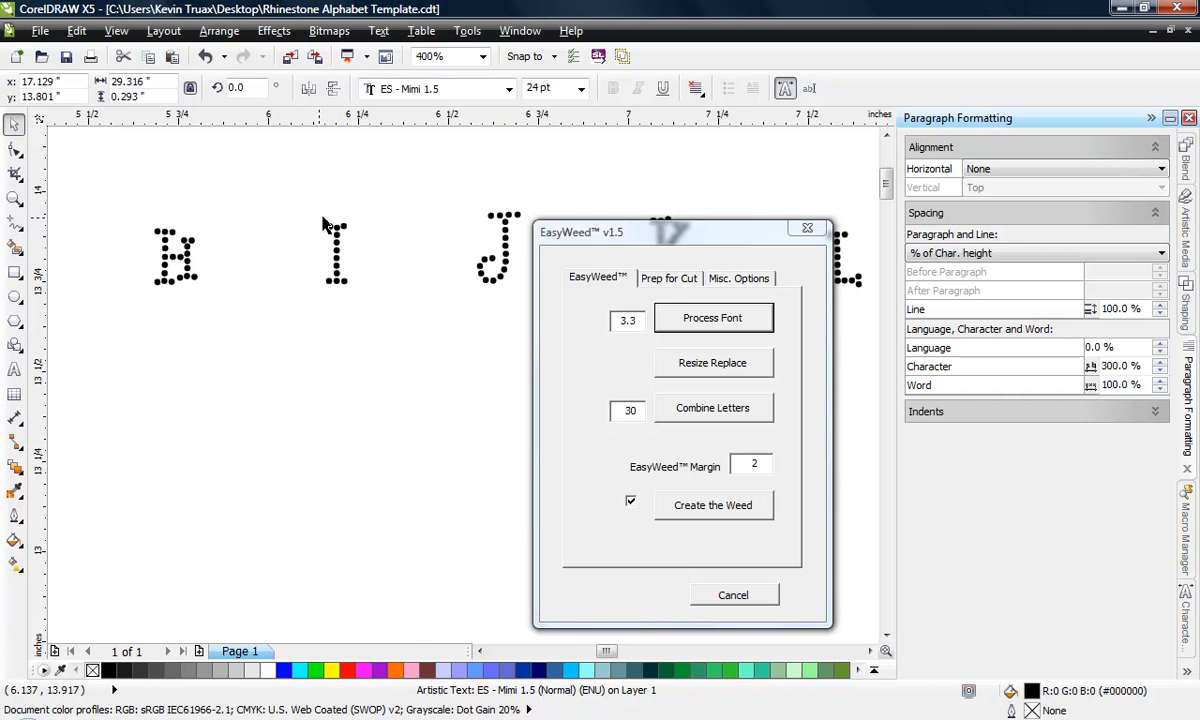
scroll(327, 221, "up", 5)
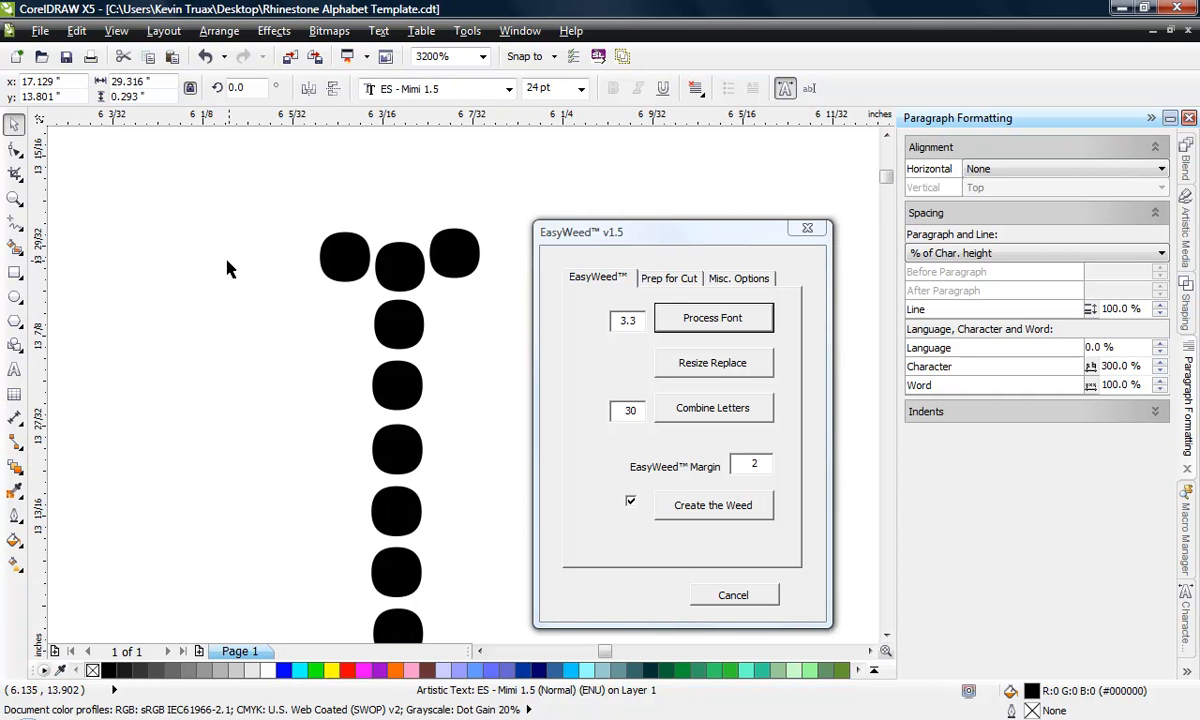
scroll(228, 264, "down", 1)
scroll(296, 289, "up", 1)
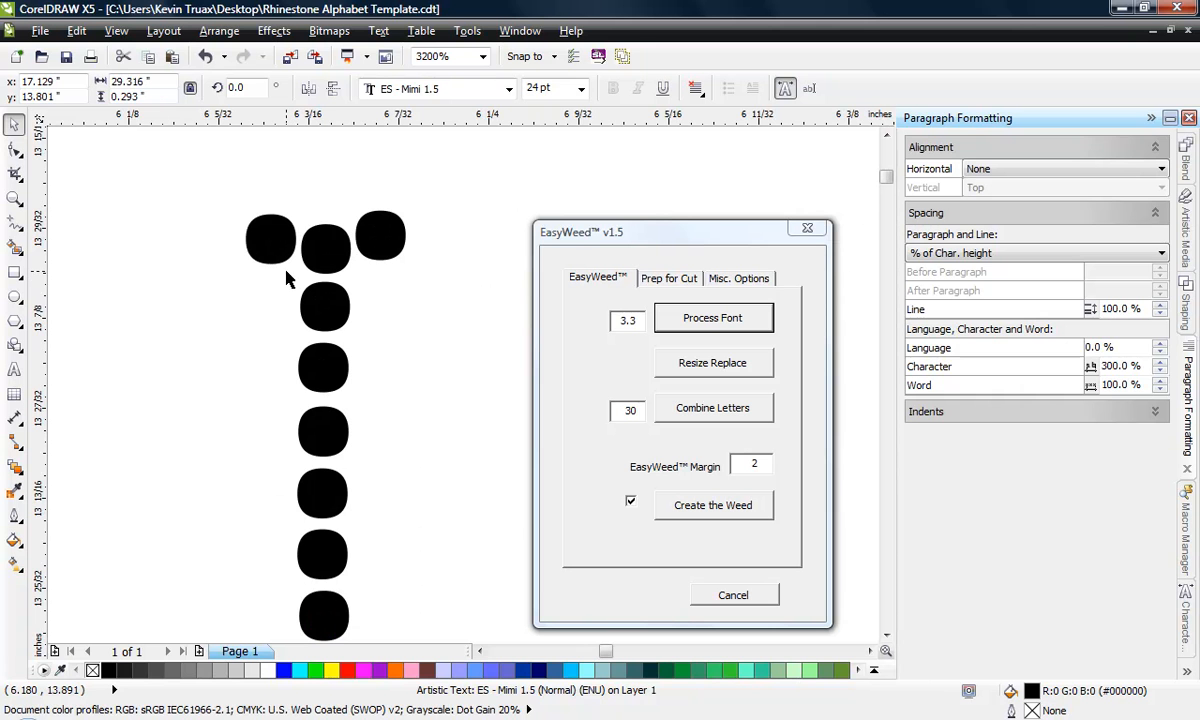
scroll(268, 224, "down", 1)
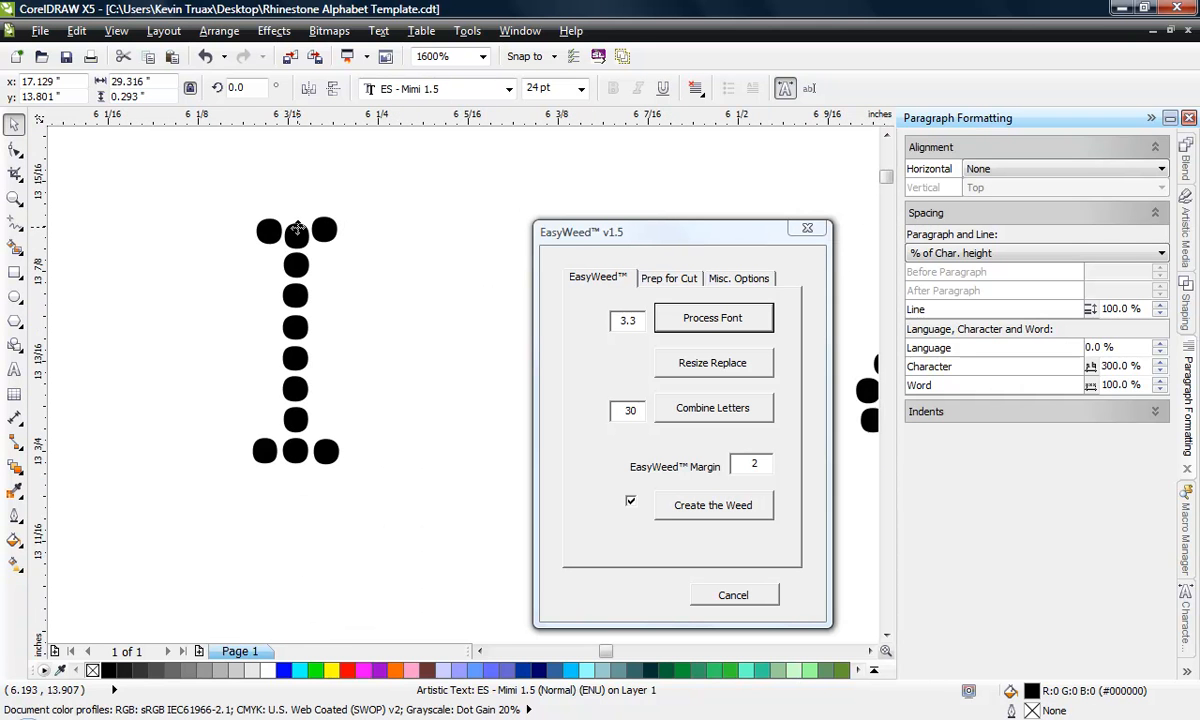
- Check whether the separate dots of the letter I can be selected individually
left_click(305, 537)
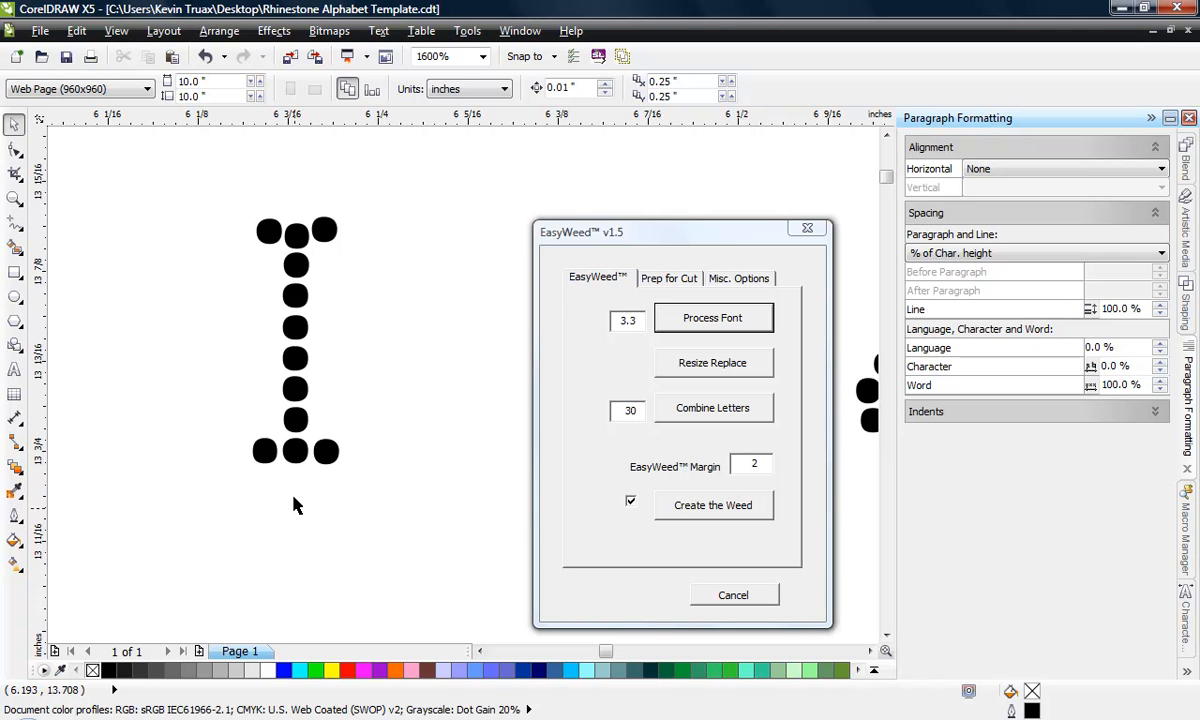
left_click(262, 237)
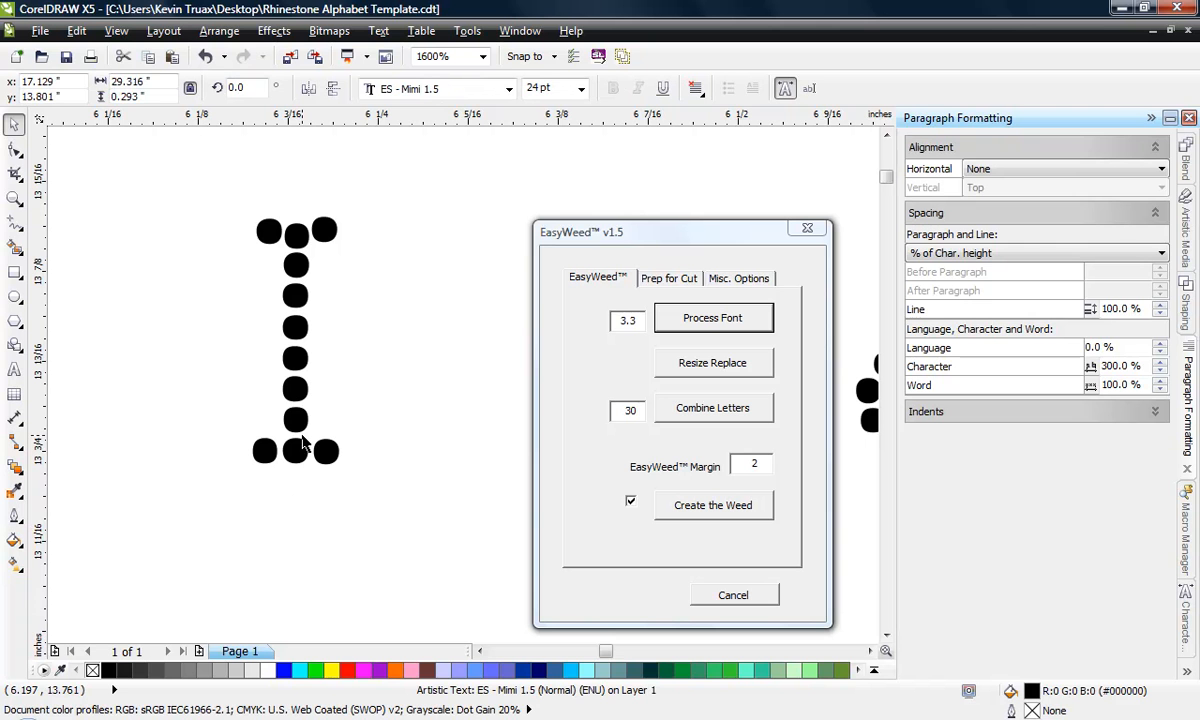
left_click(305, 528)
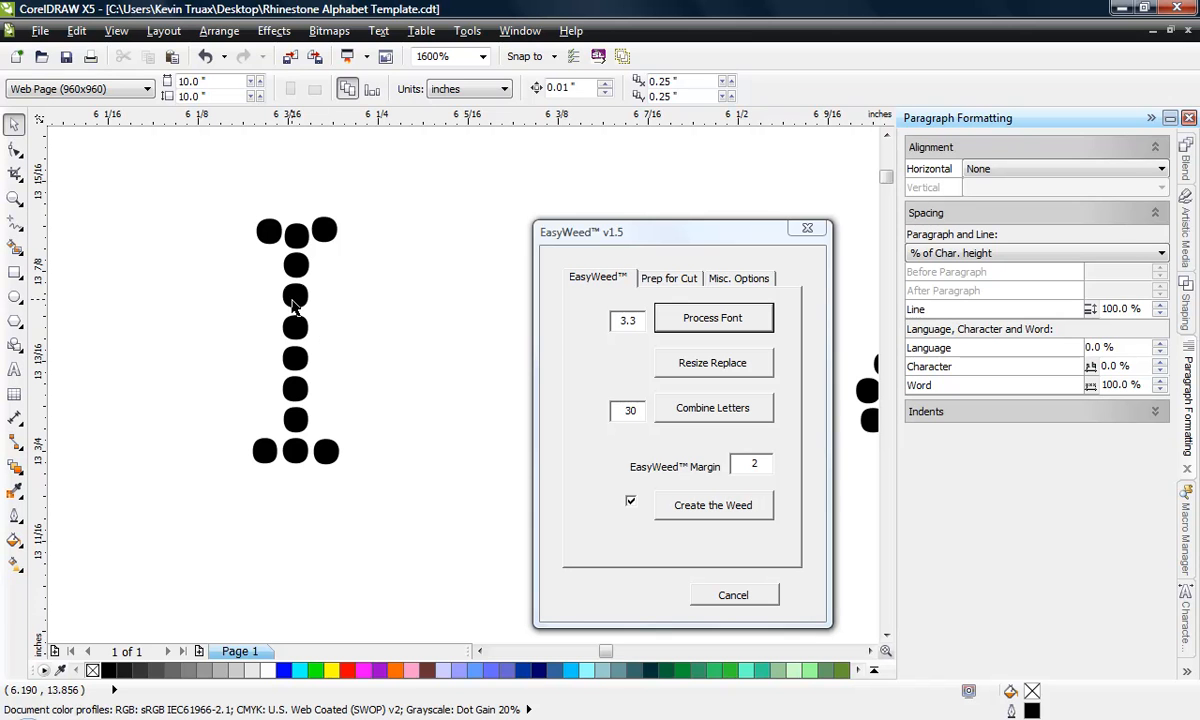
left_click(294, 299)
left_click(292, 550)
left_click(296, 420)
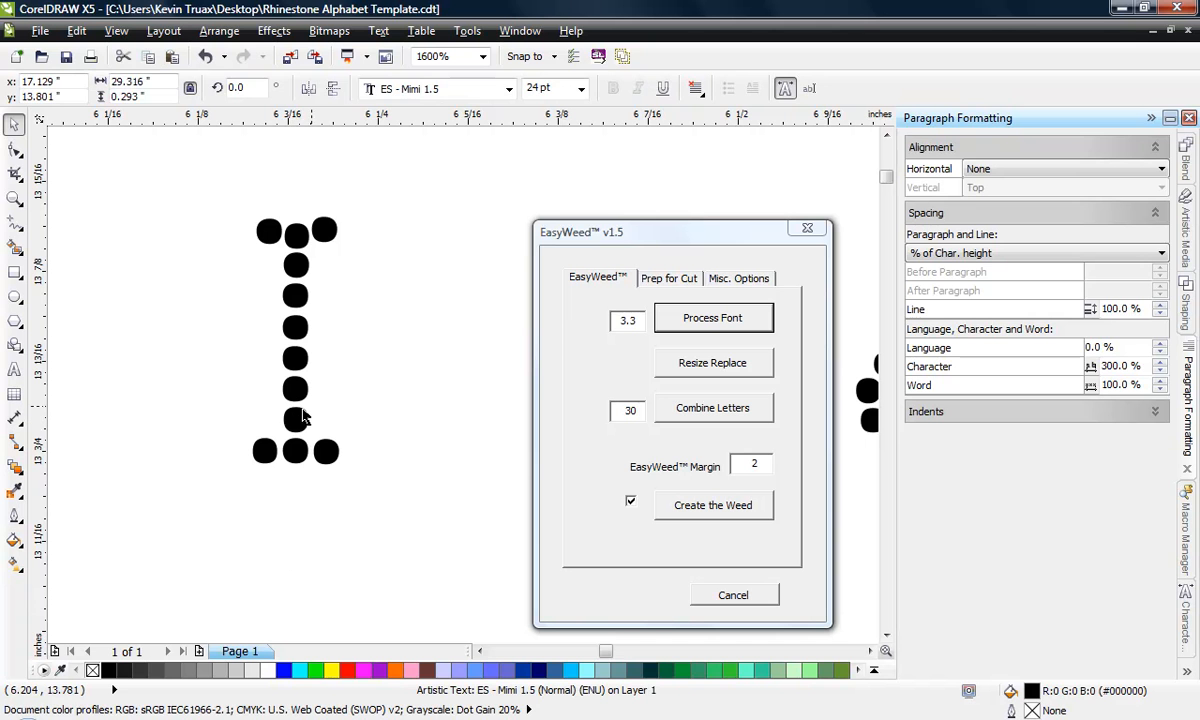
left_click(277, 495)
left_click(290, 400)
- Set the EasyWeed stone size to 2.6 and run Process Font on the whole text line
left_click(546, 347)
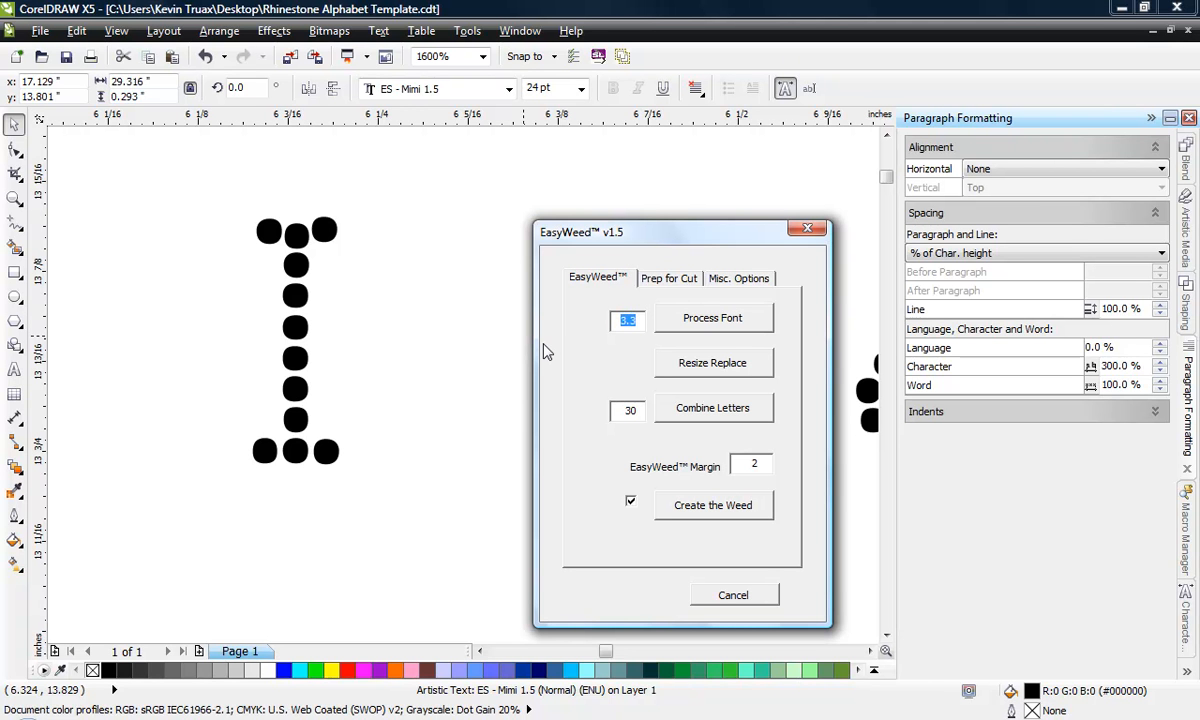
type("2.6")
left_click_drag(639, 325, 530, 360)
left_click(422, 425)
scroll(335, 354, "down", 6)
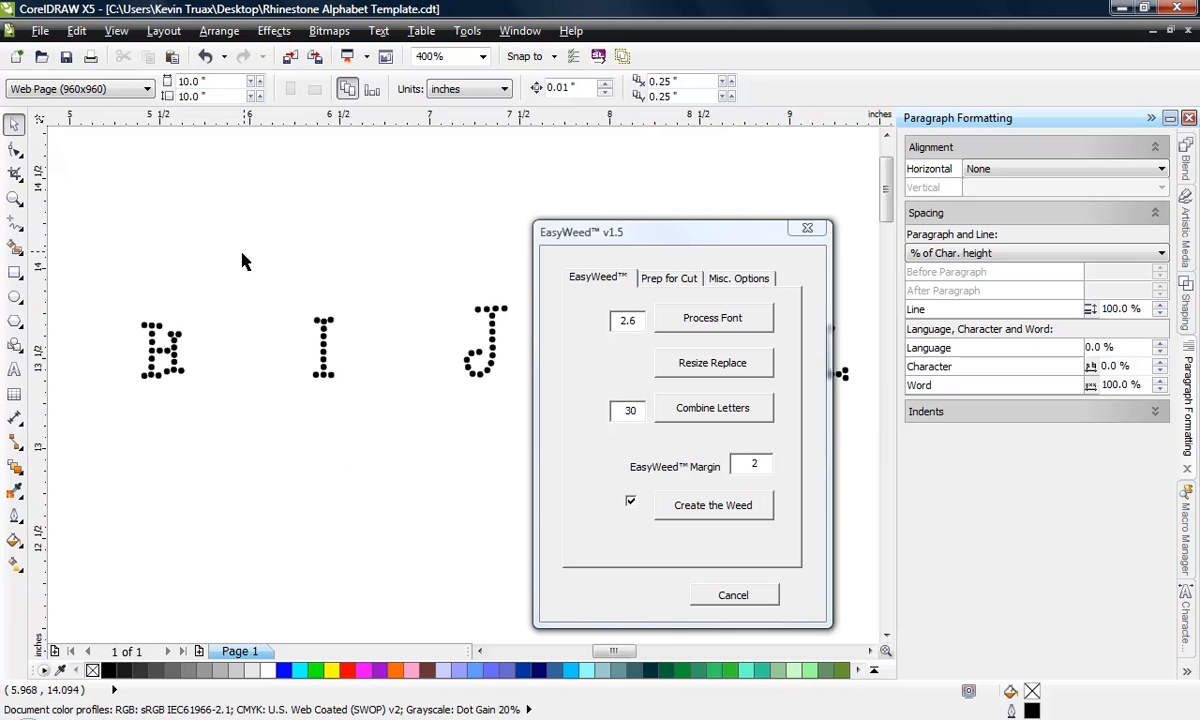
left_click(325, 290)
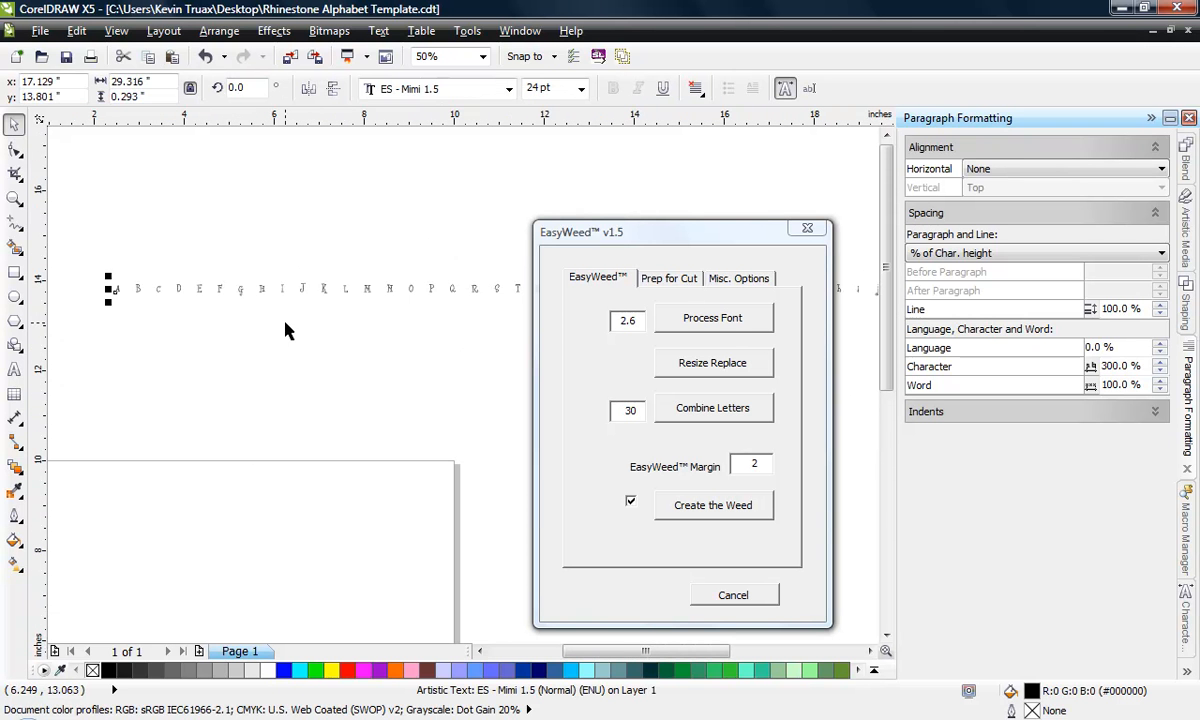
left_click(733, 328)
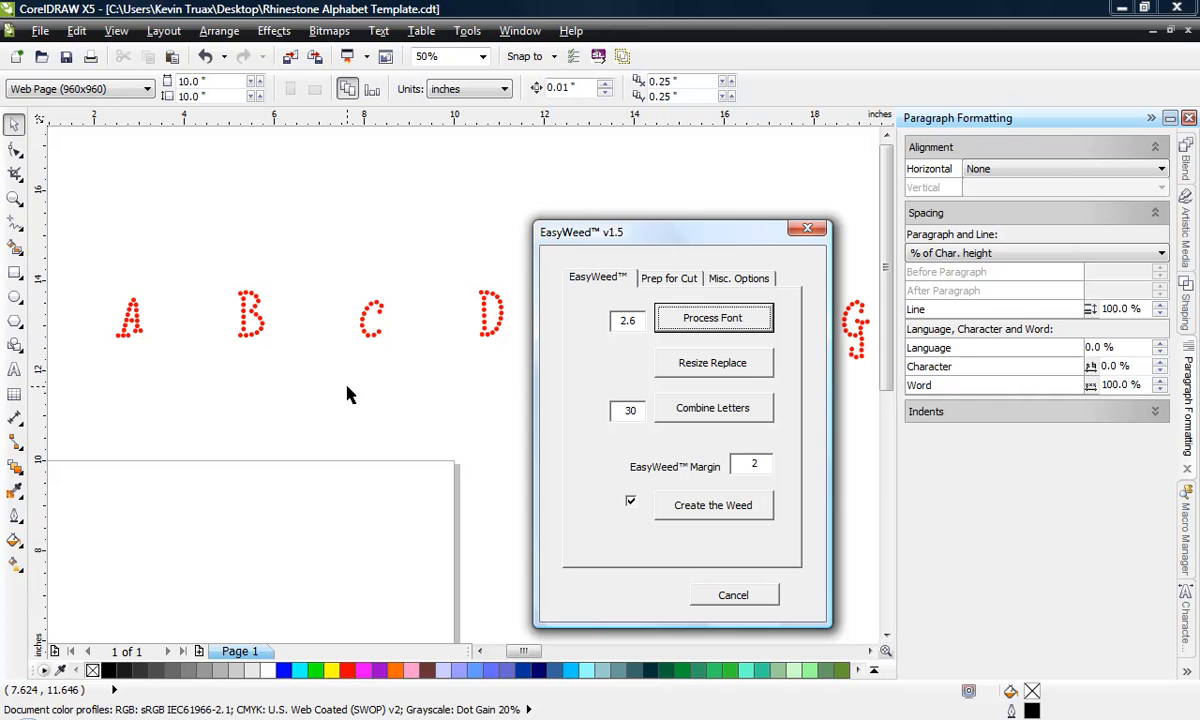
- Switch the drawing units to millimeters and check the size of a circle in the letter B
scroll(290, 395, "up", 3)
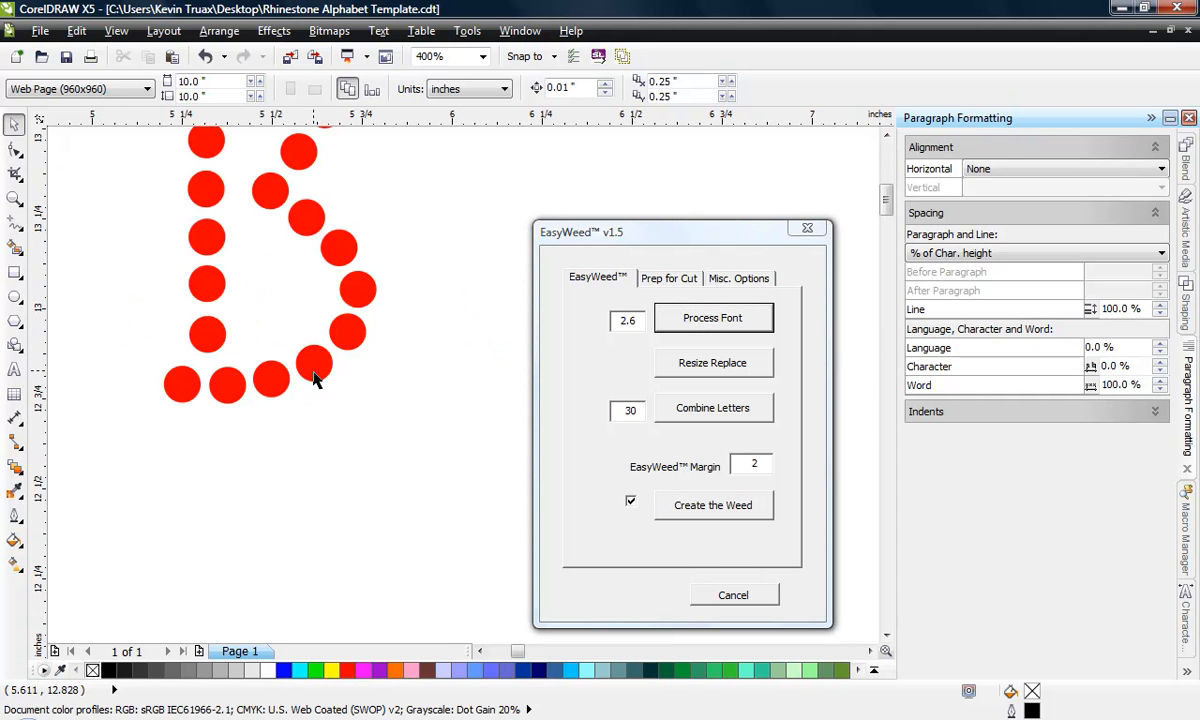
left_click(304, 368)
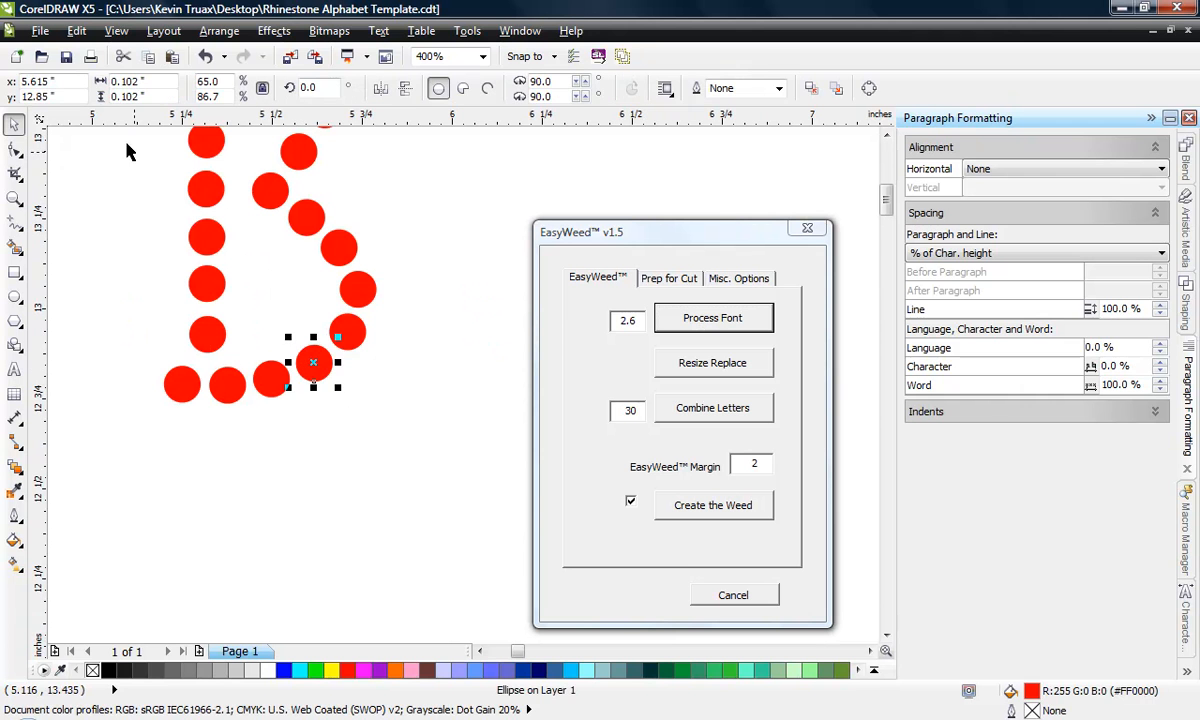
left_click(300, 535)
left_click(470, 92)
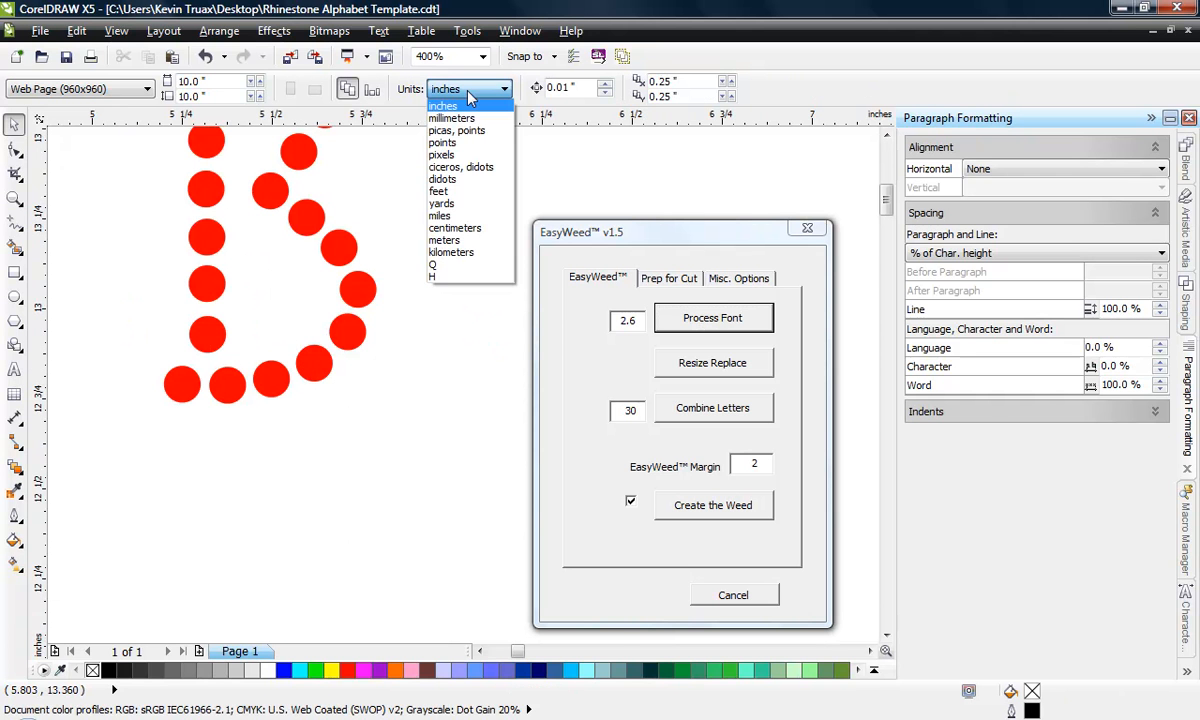
left_click(445, 122)
left_click(368, 288)
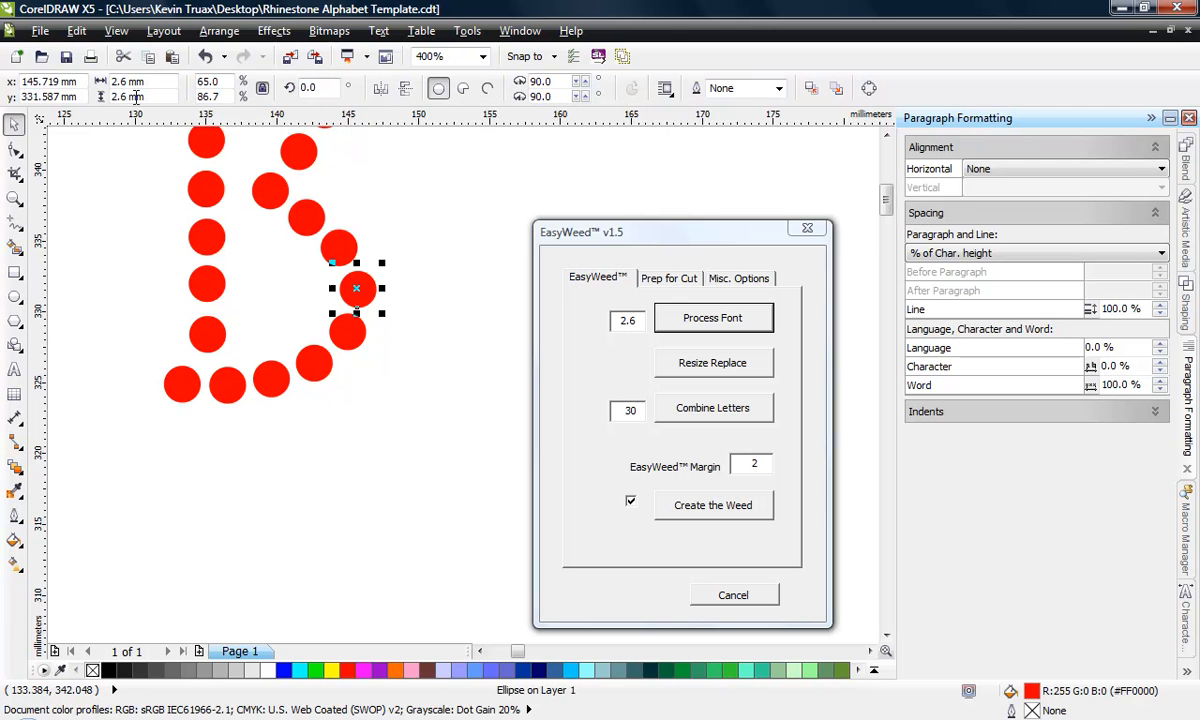
left_click(165, 270)
- Move the EasyWeed dialog off the letters and run Combine Letters on uppercase A through O
scroll(171, 270, "down", 4)
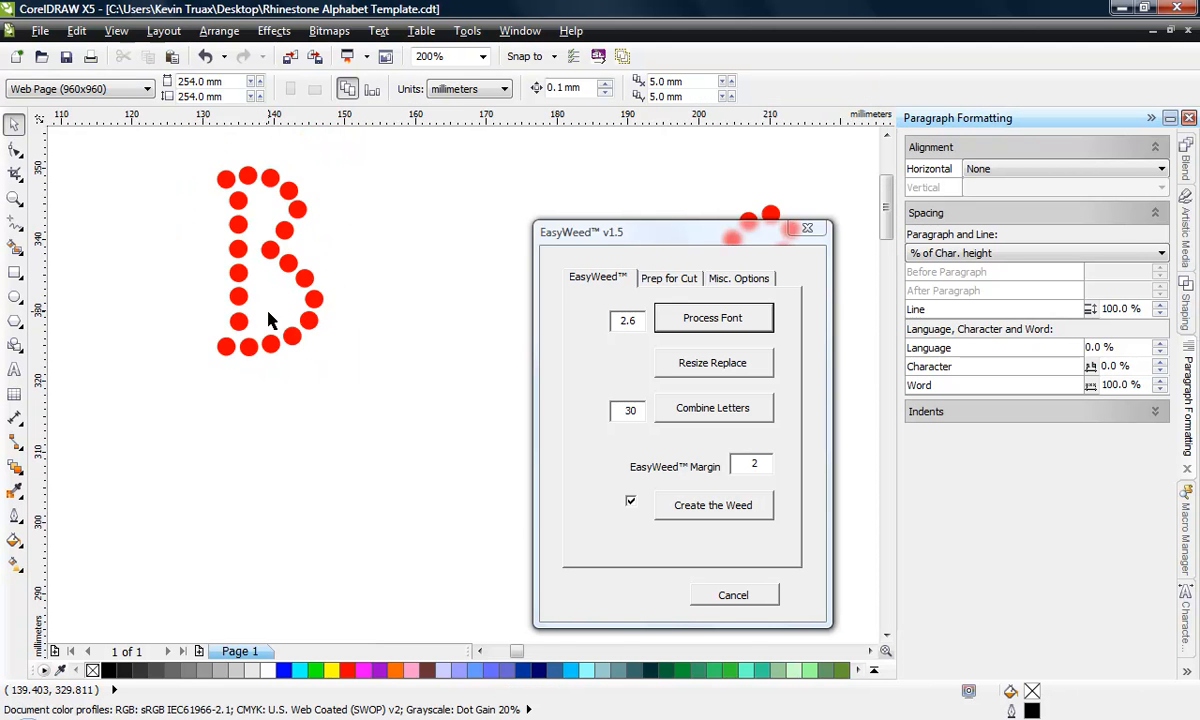
scroll(133, 303, "down", 2)
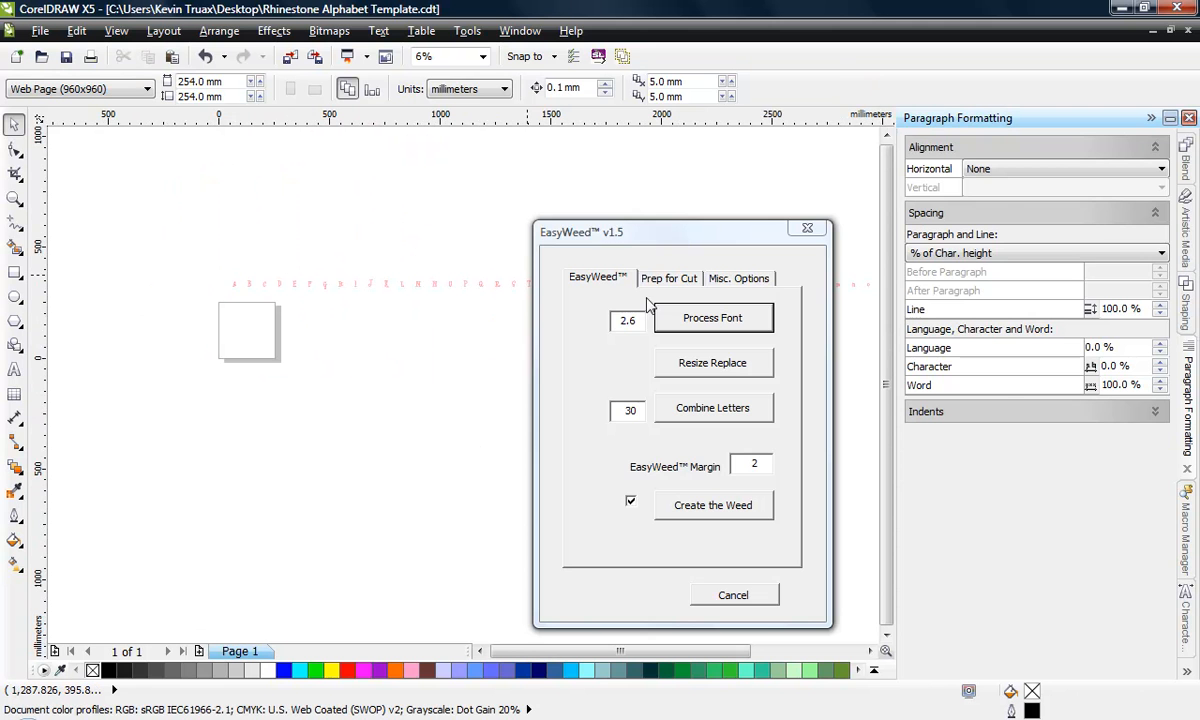
left_click_drag(664, 241, 923, 213)
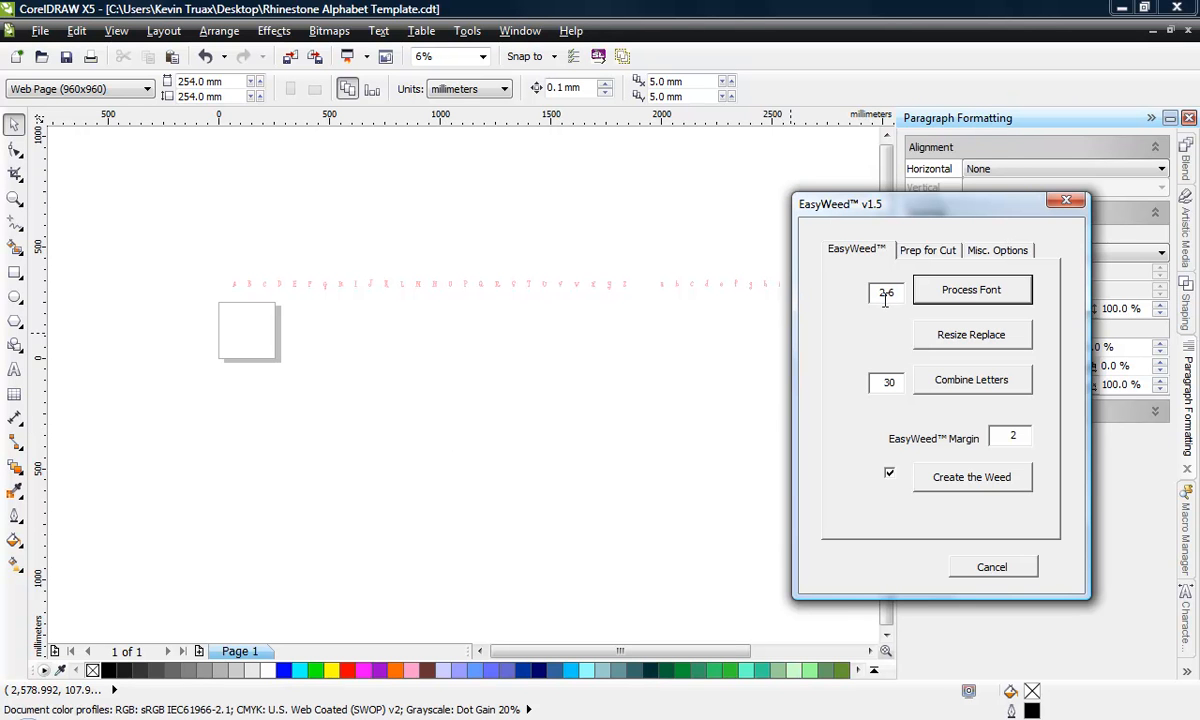
left_click(397, 468)
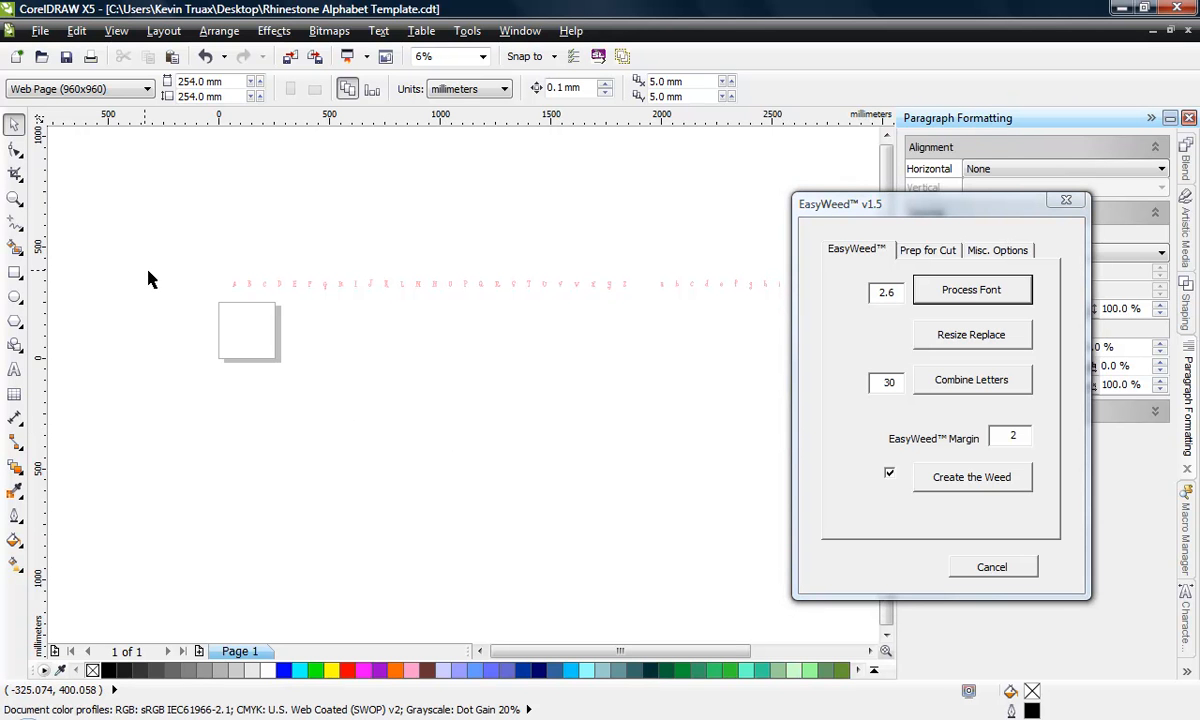
left_click_drag(184, 257, 466, 326)
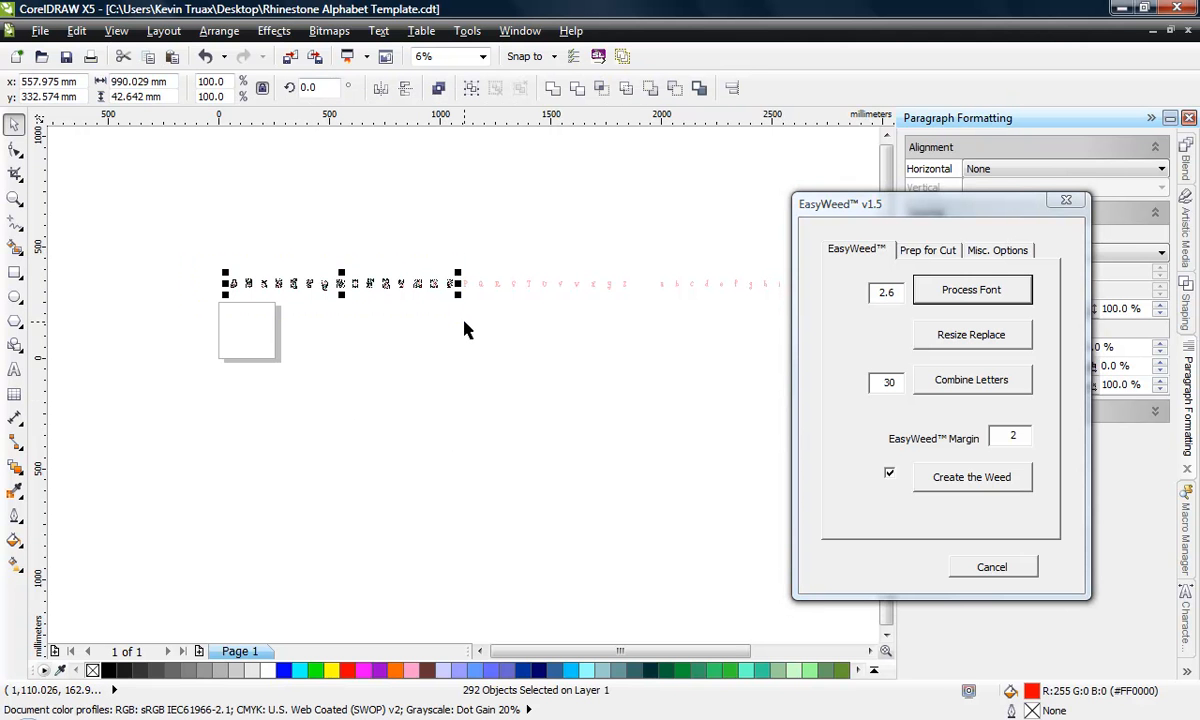
left_click(956, 382)
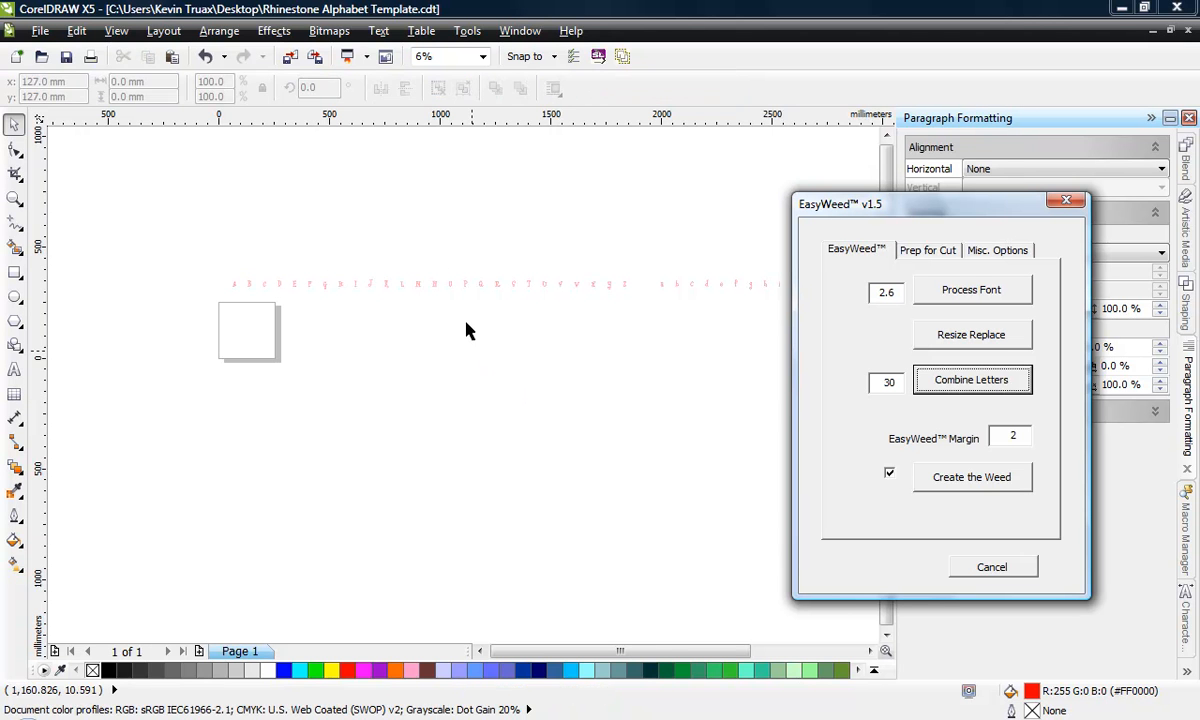
- Run Combine Letters on the remaining uppercase letters, P through Z
left_click_drag(456, 258, 655, 338)
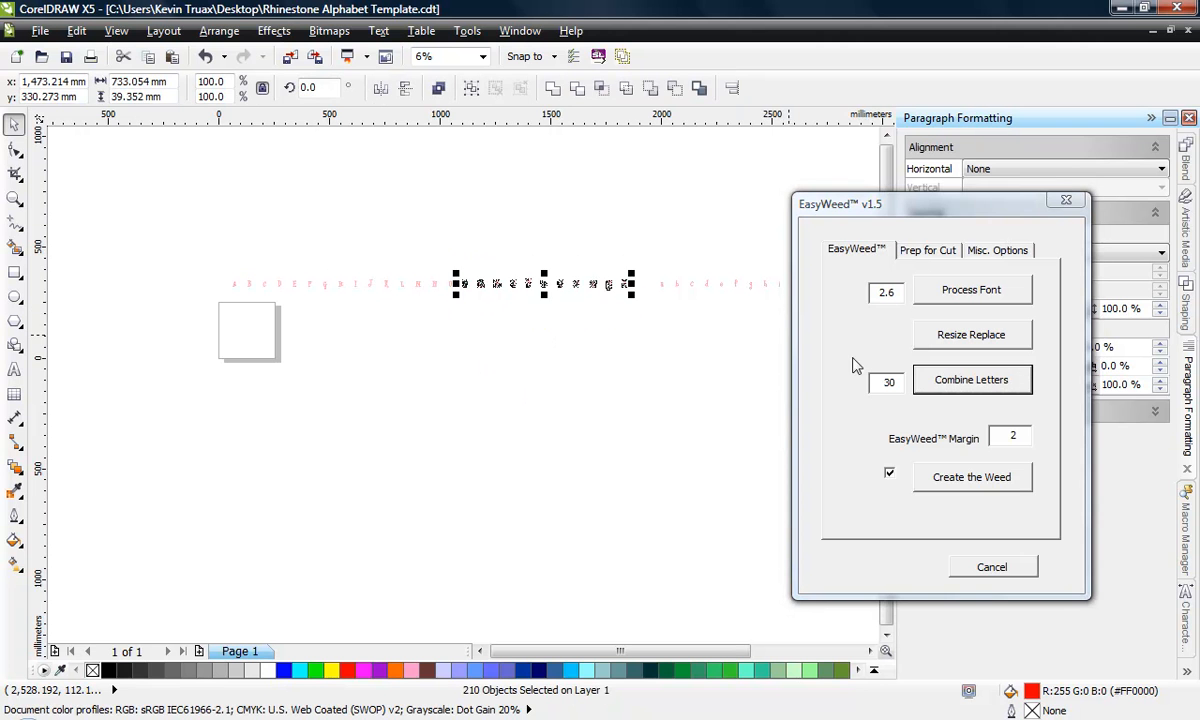
left_click(881, 376)
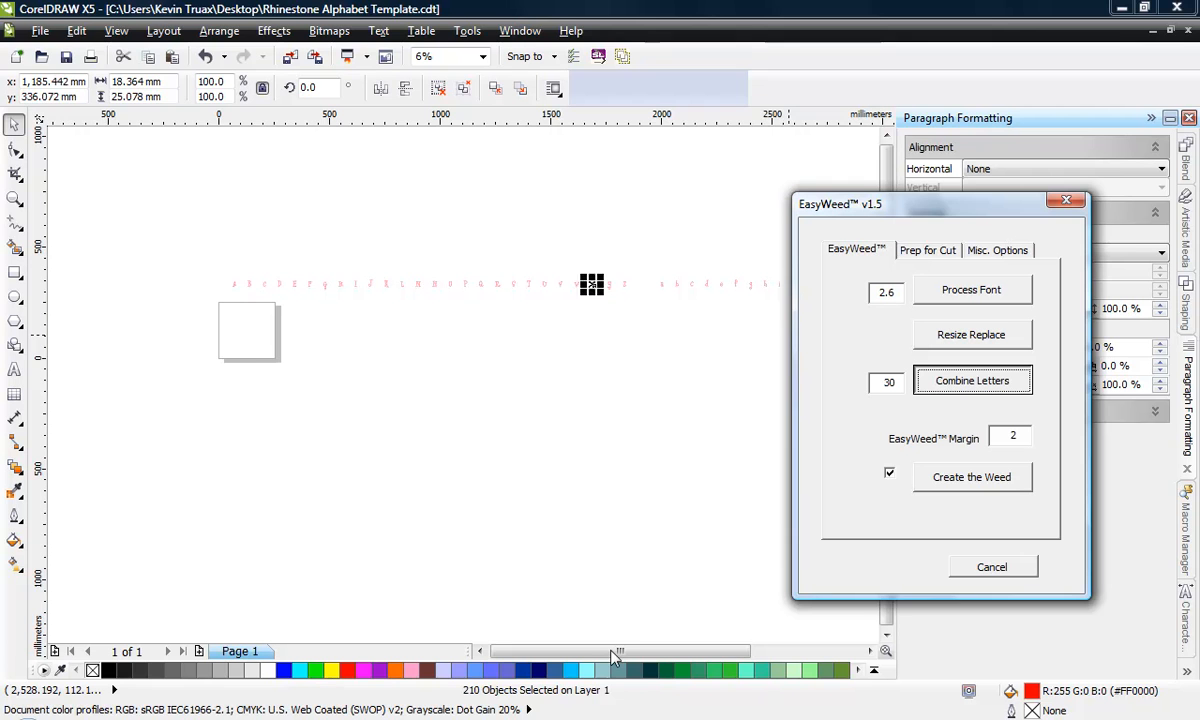
left_click_drag(614, 655, 697, 650)
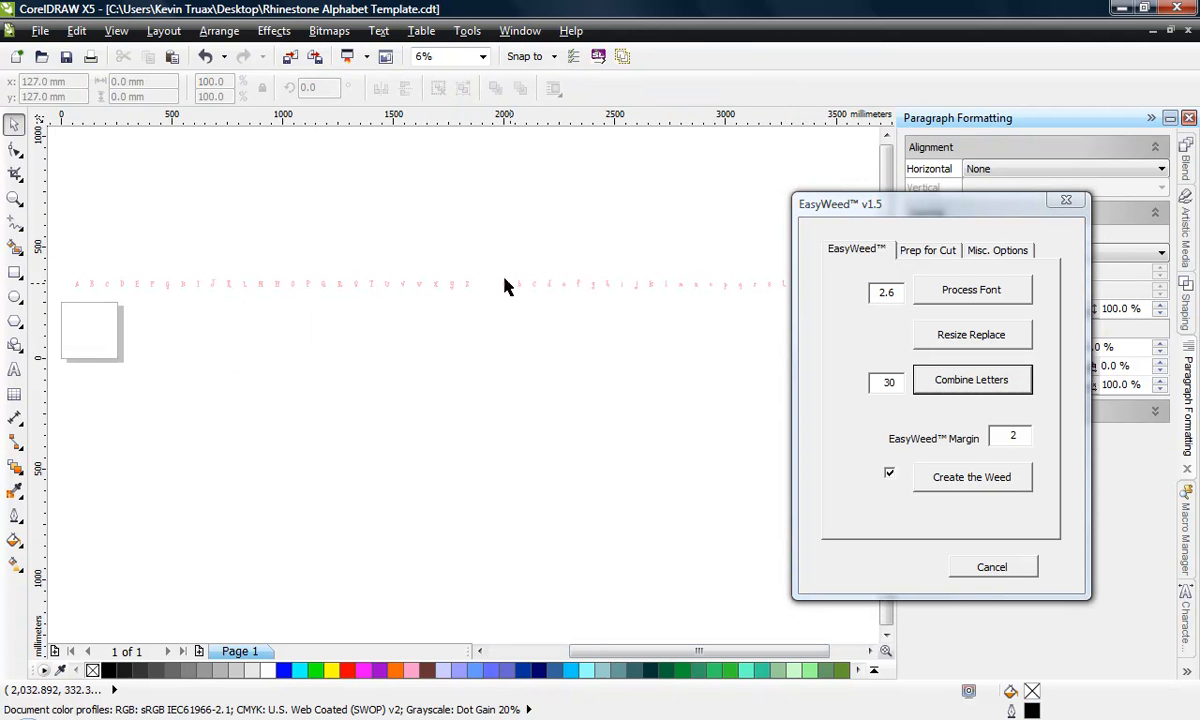
- Run Combine Letters on the lowercase letters in two batches, a through o and p through z
left_click_drag(486, 256, 719, 316)
left_click(927, 388)
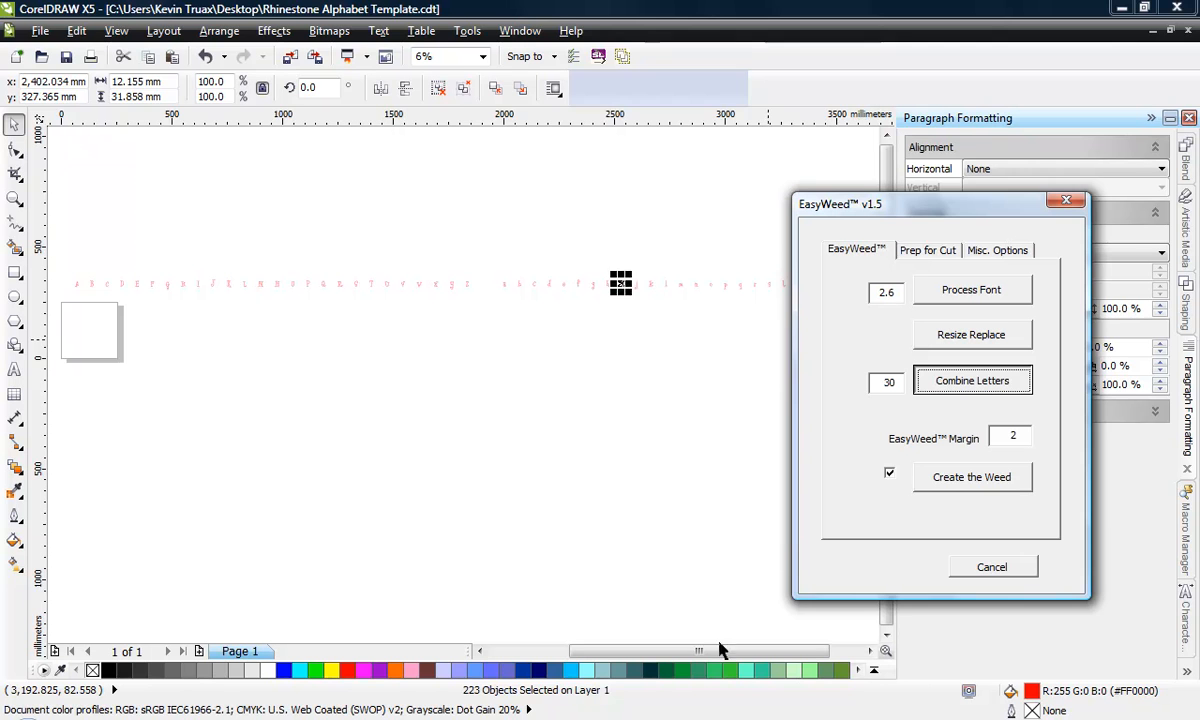
left_click_drag(724, 655, 754, 655)
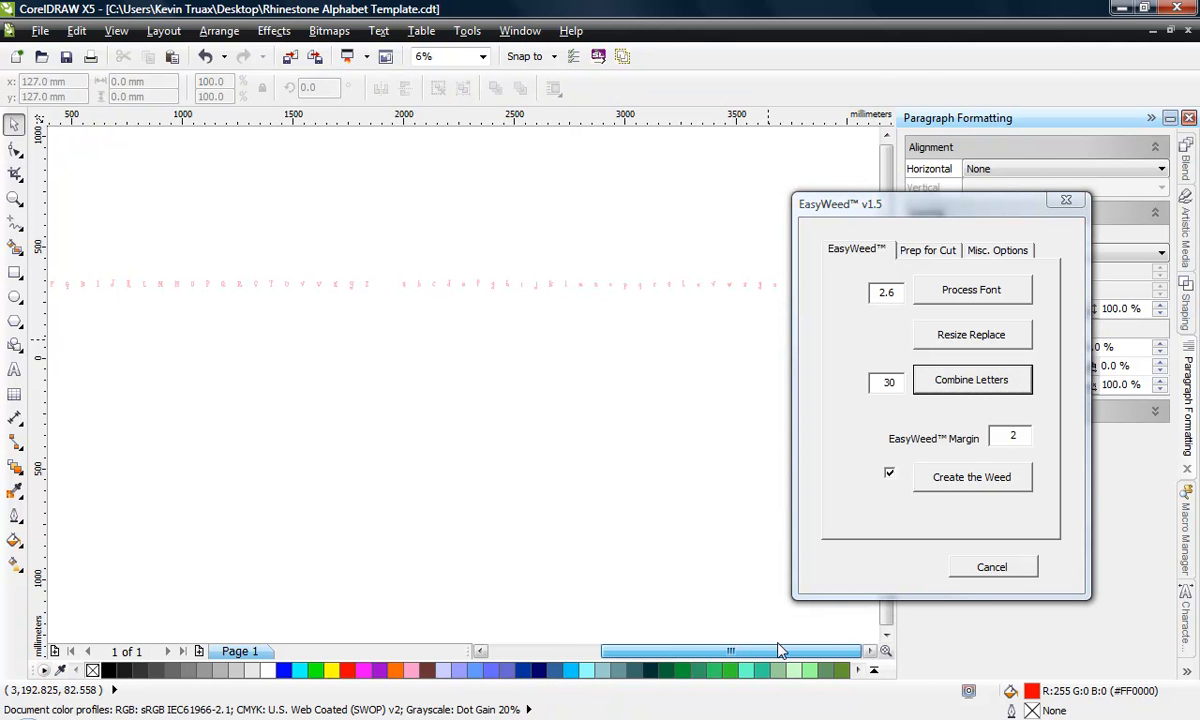
scroll(345, 357, "down", 1)
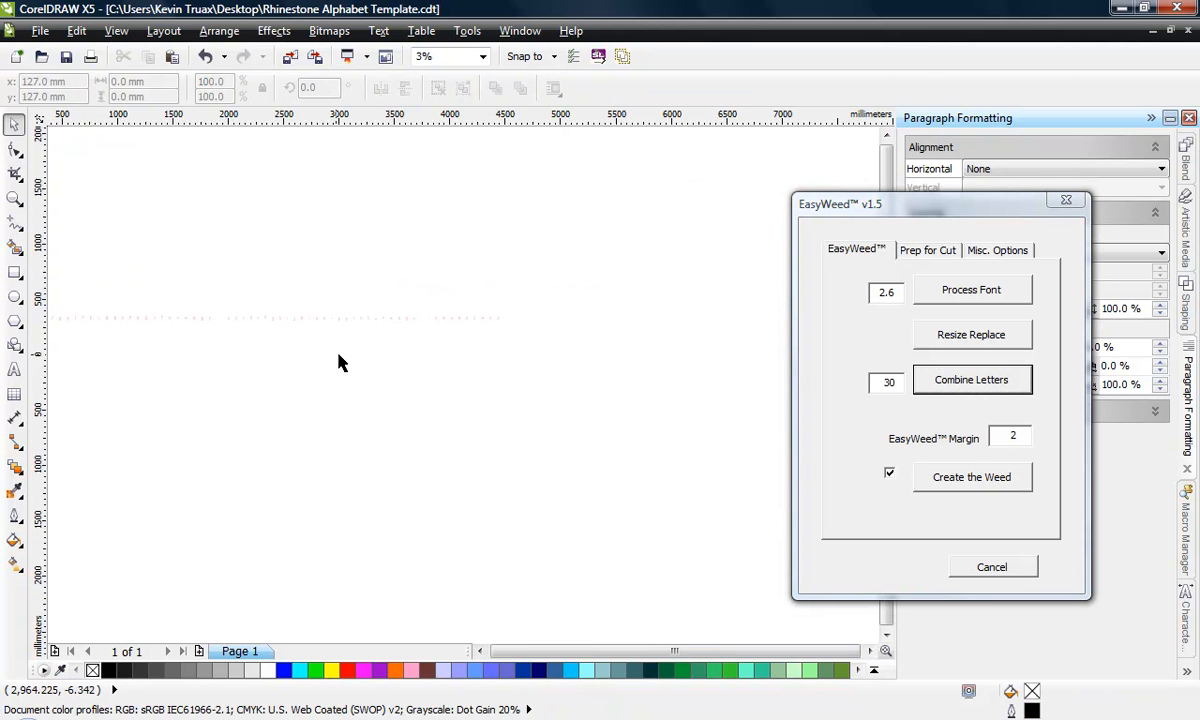
scroll(296, 315, "up", 1)
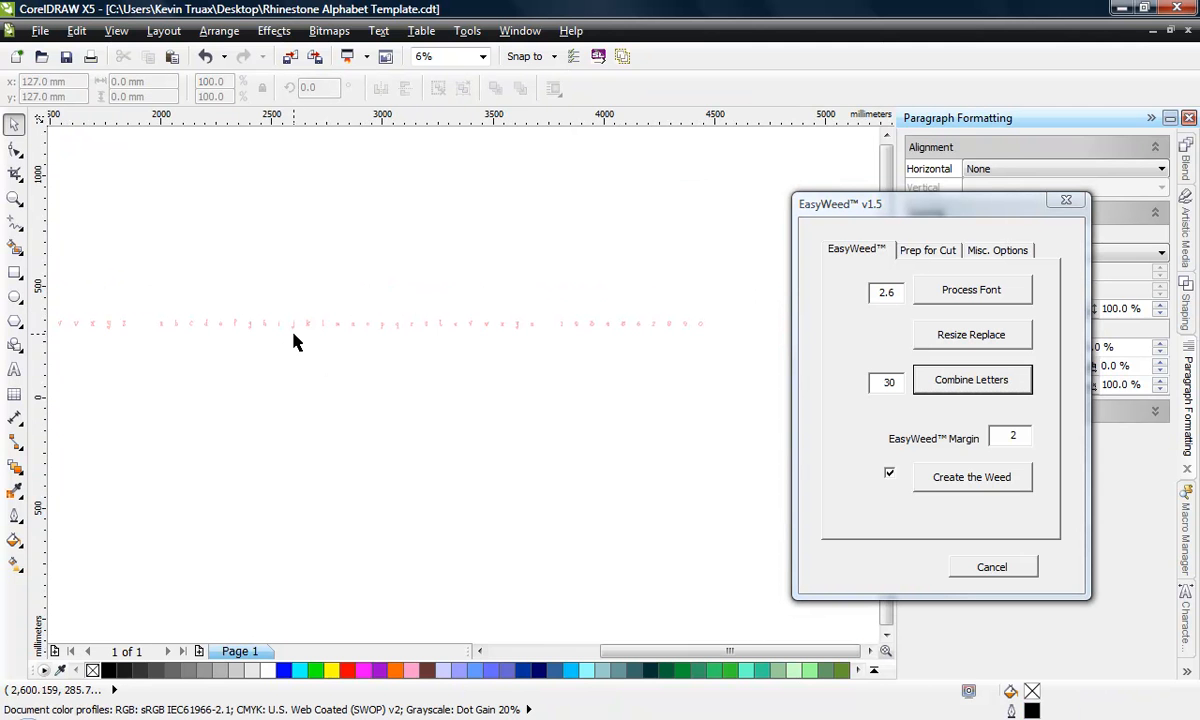
scroll(373, 350, "up", 1)
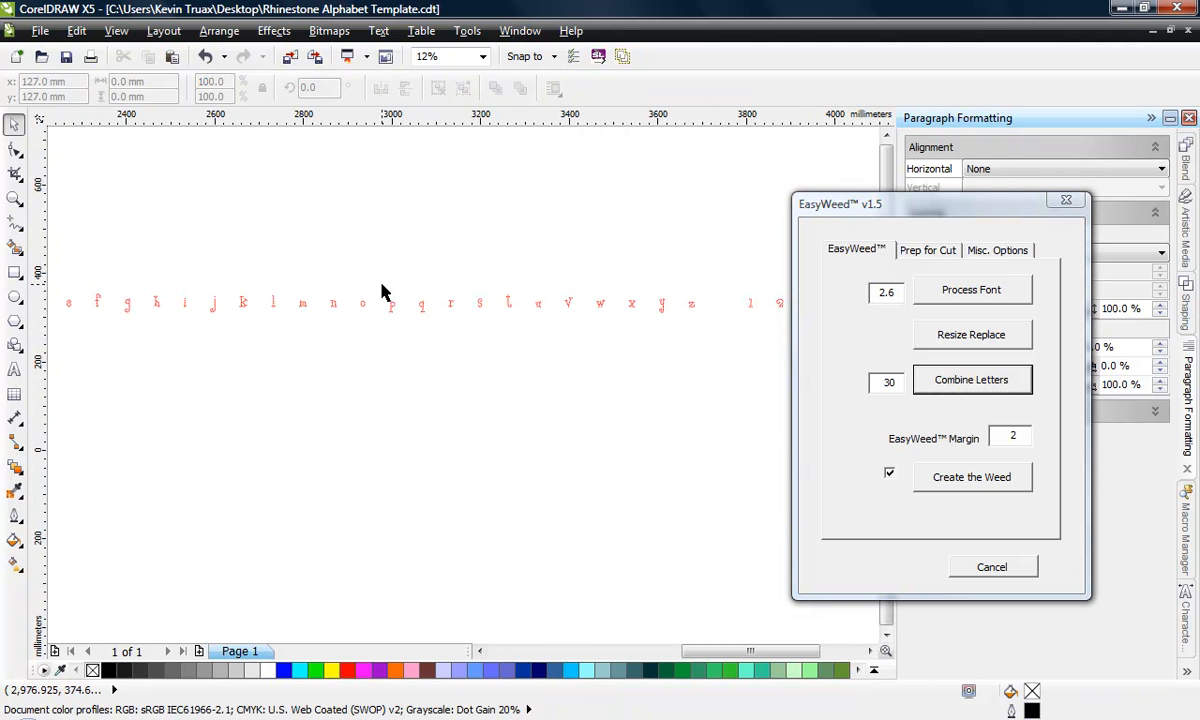
left_click_drag(382, 286, 715, 346)
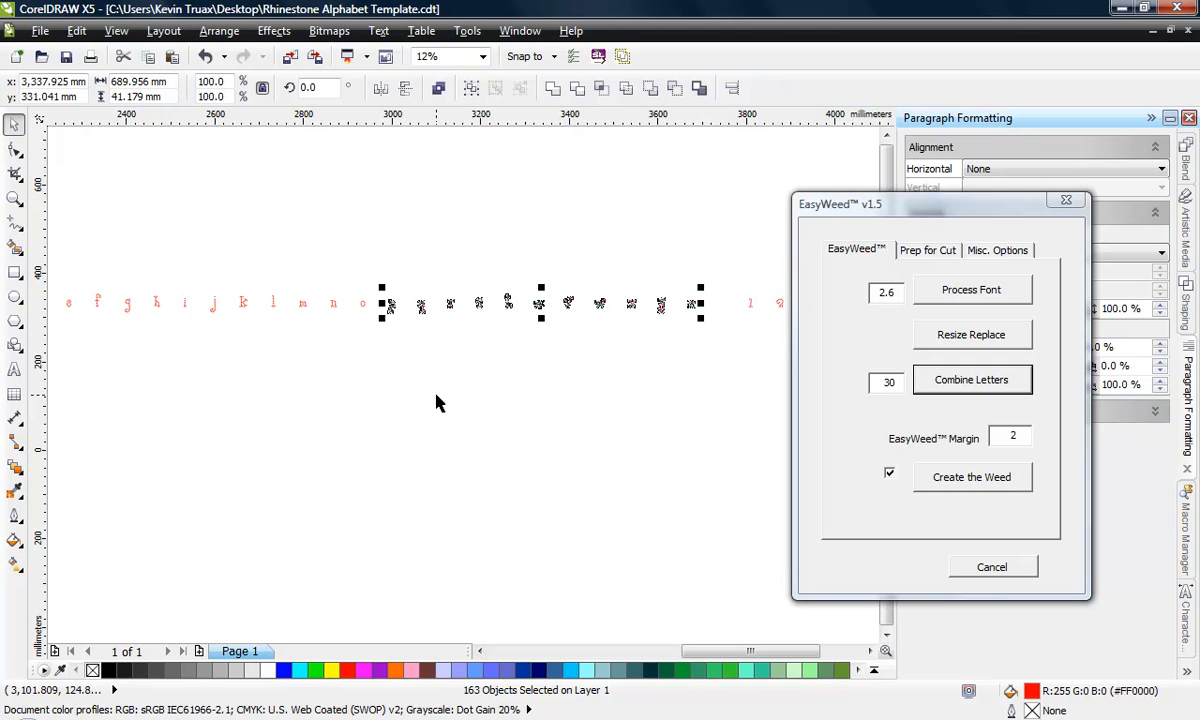
left_click(967, 390)
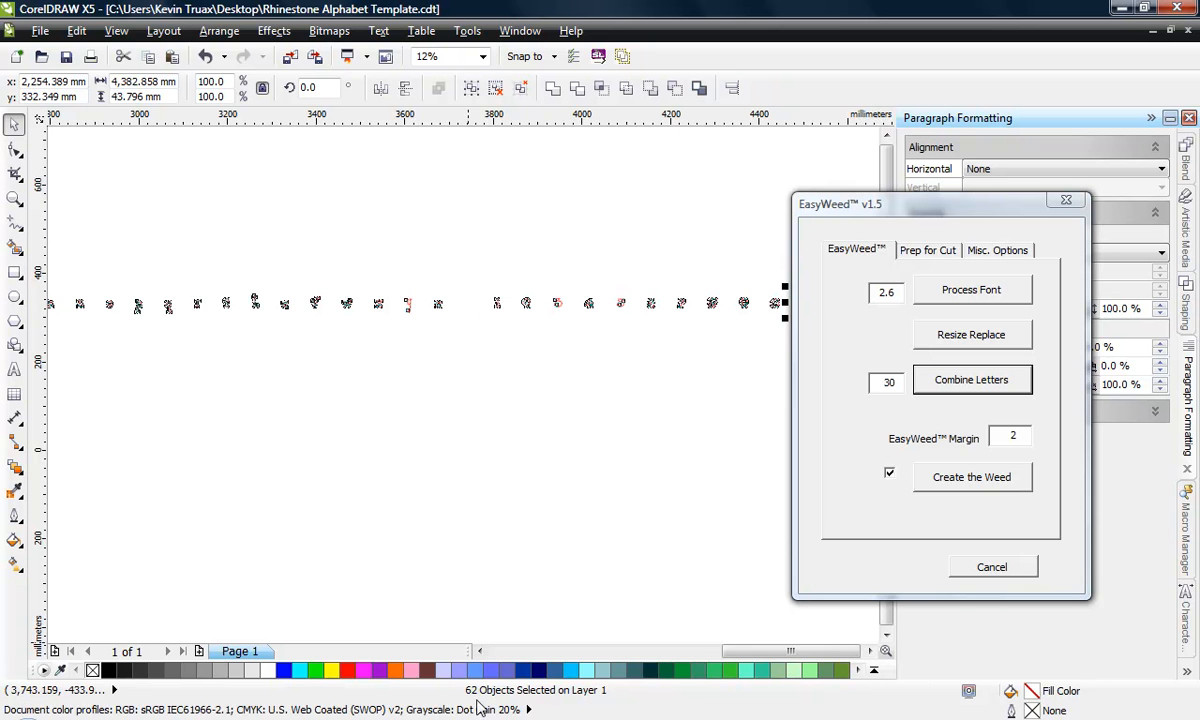
- Select all the combined letters and numbers and create the weed around them with an EasyWeed margin of 2
left_click(474, 443)
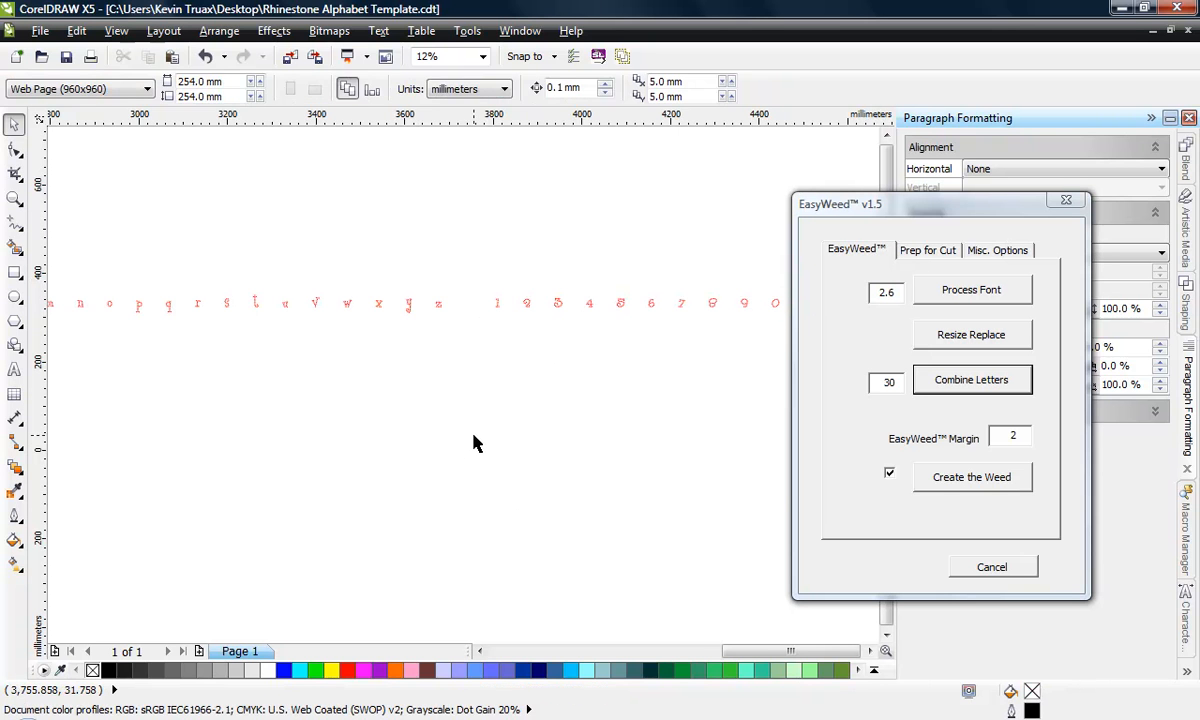
key("ctrl+a")
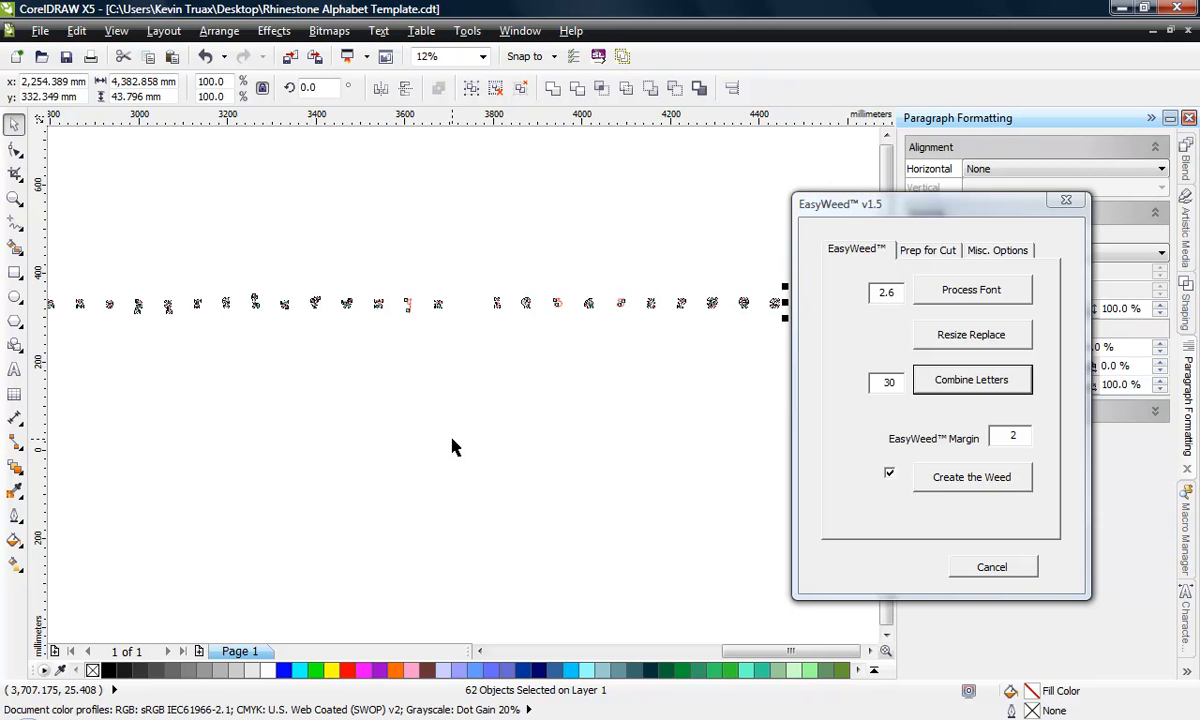
scroll(560, 355, "down", 4)
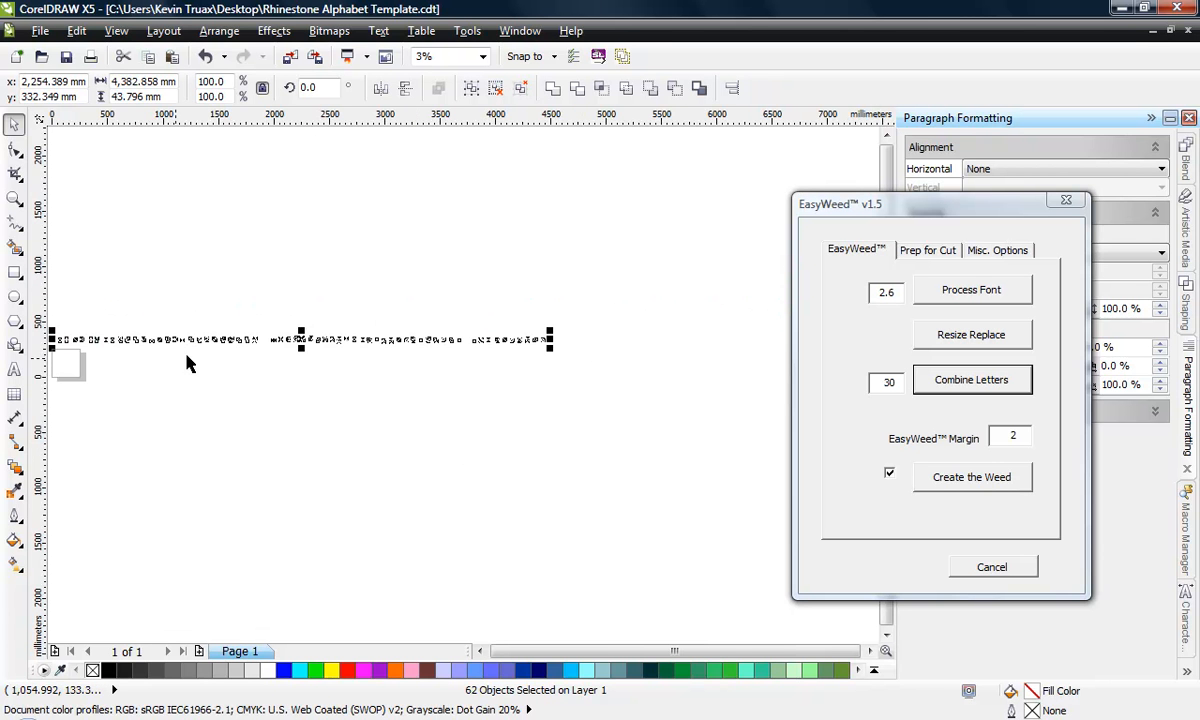
scroll(437, 318, "up", 1)
scroll(482, 316, "down", 1)
scroll(265, 394, "up", 2)
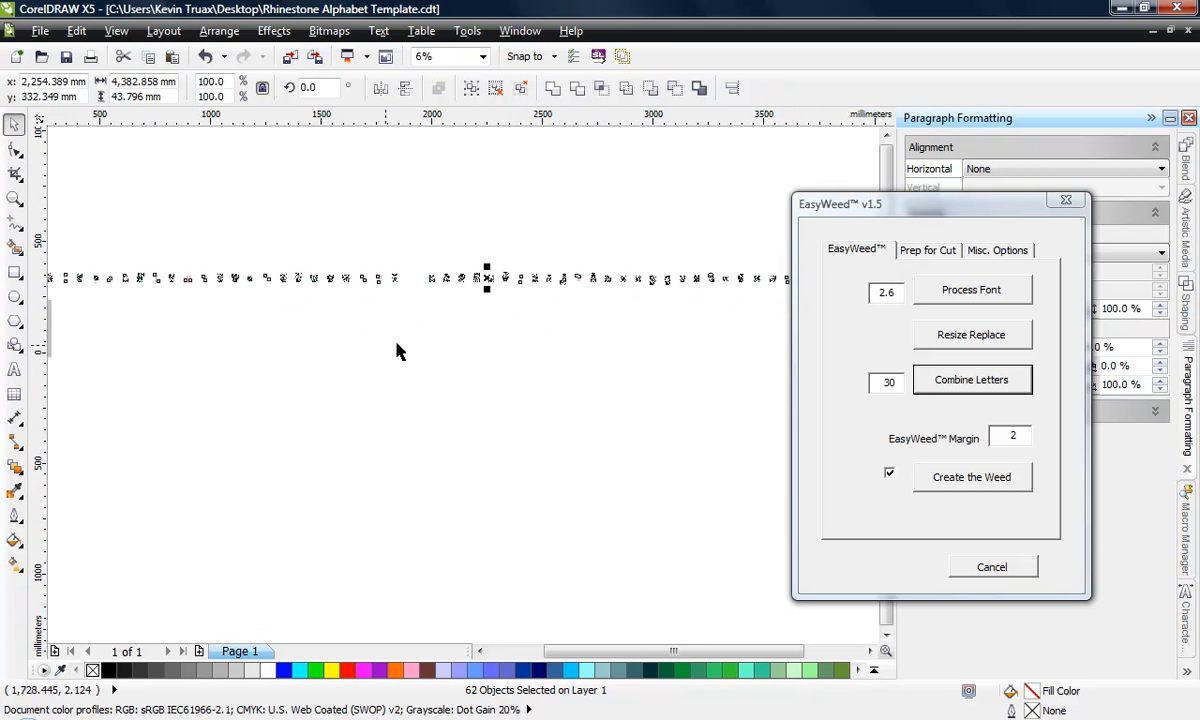
scroll(396, 350, "down", 1)
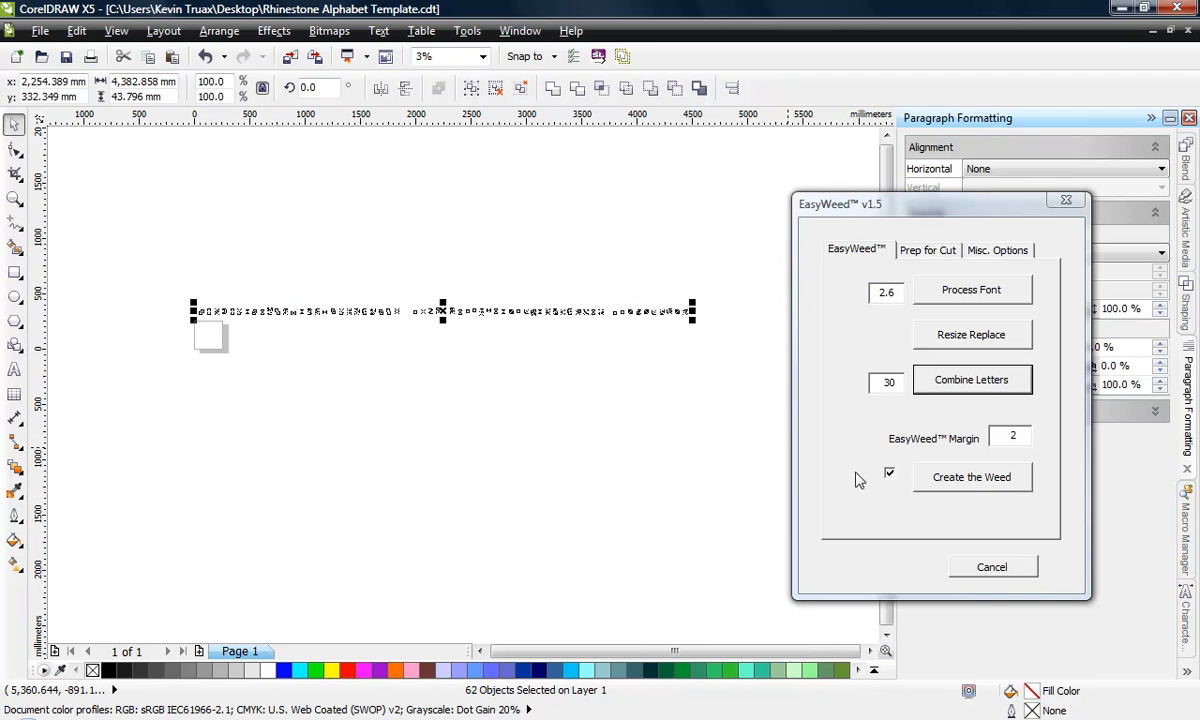
left_click(1022, 433)
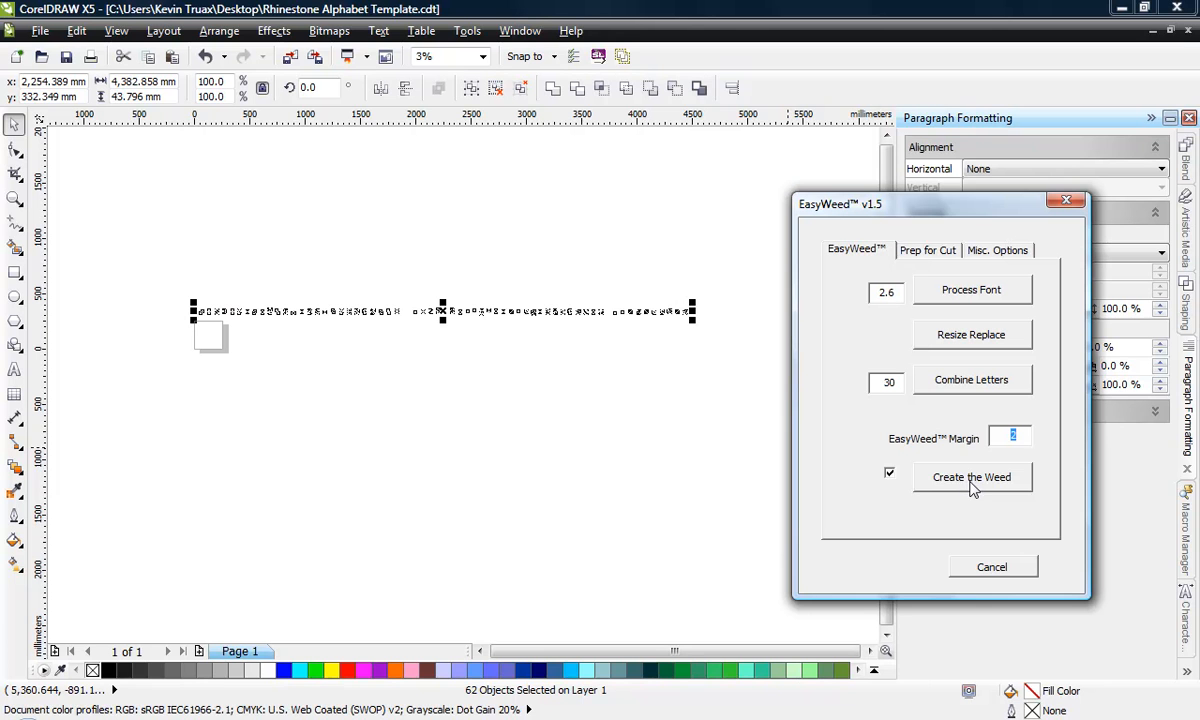
left_click(935, 482)
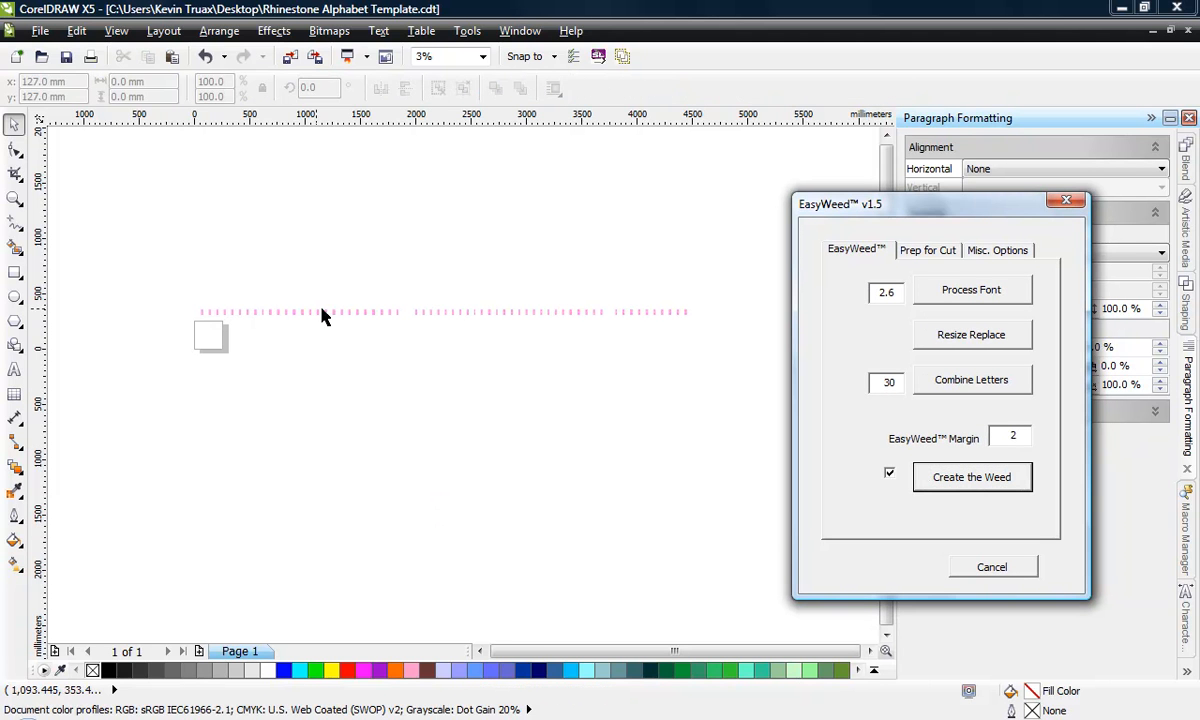
- Examine the pink weed boxes around individual letters from the end of the uppercase set into the lowercase set
left_click(391, 327)
scroll(391, 322, "up", 5)
scroll(420, 250, "up", 1)
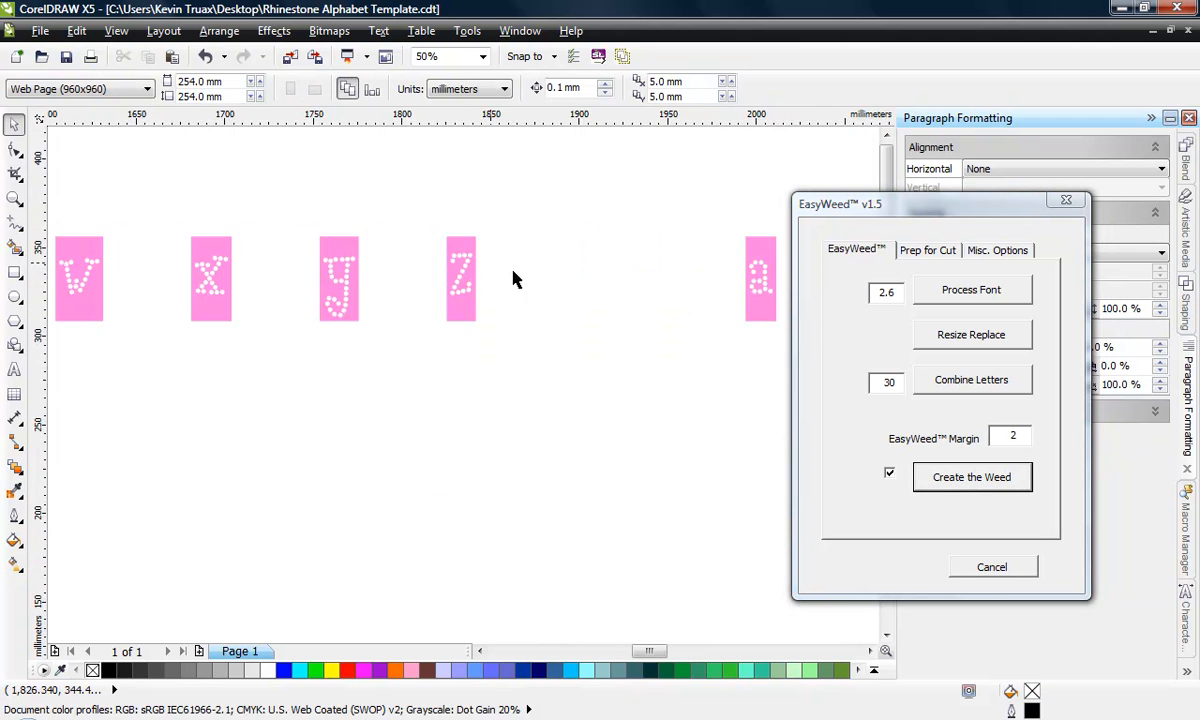
scroll(343, 284, "down", 1)
scroll(601, 289, "up", 1)
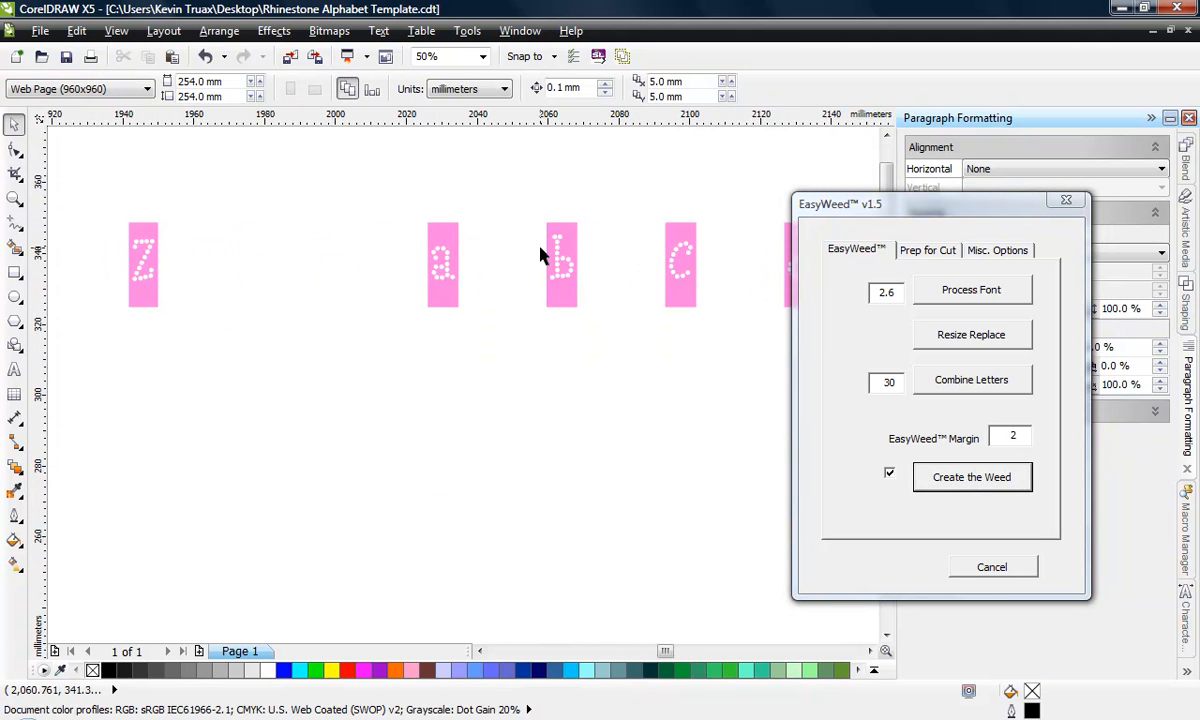
scroll(461, 281, "down", 2)
scroll(690, 280, "up", 2)
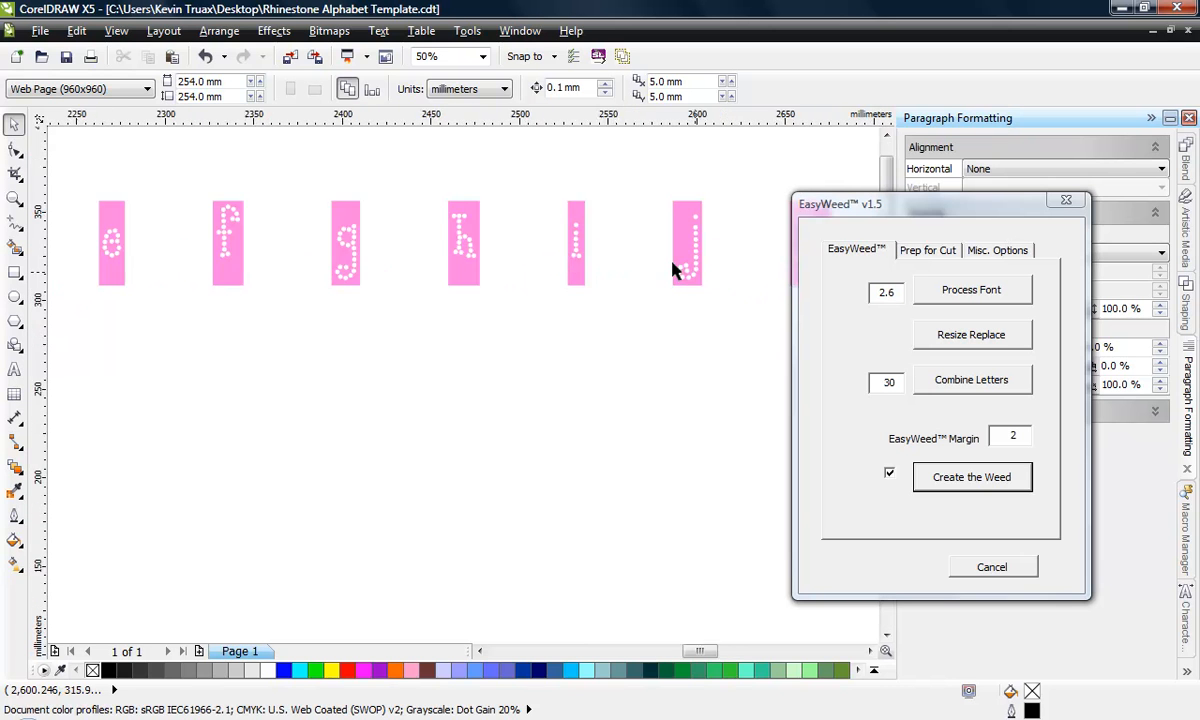
scroll(635, 271, "up", 1)
scroll(600, 285, "down", 1)
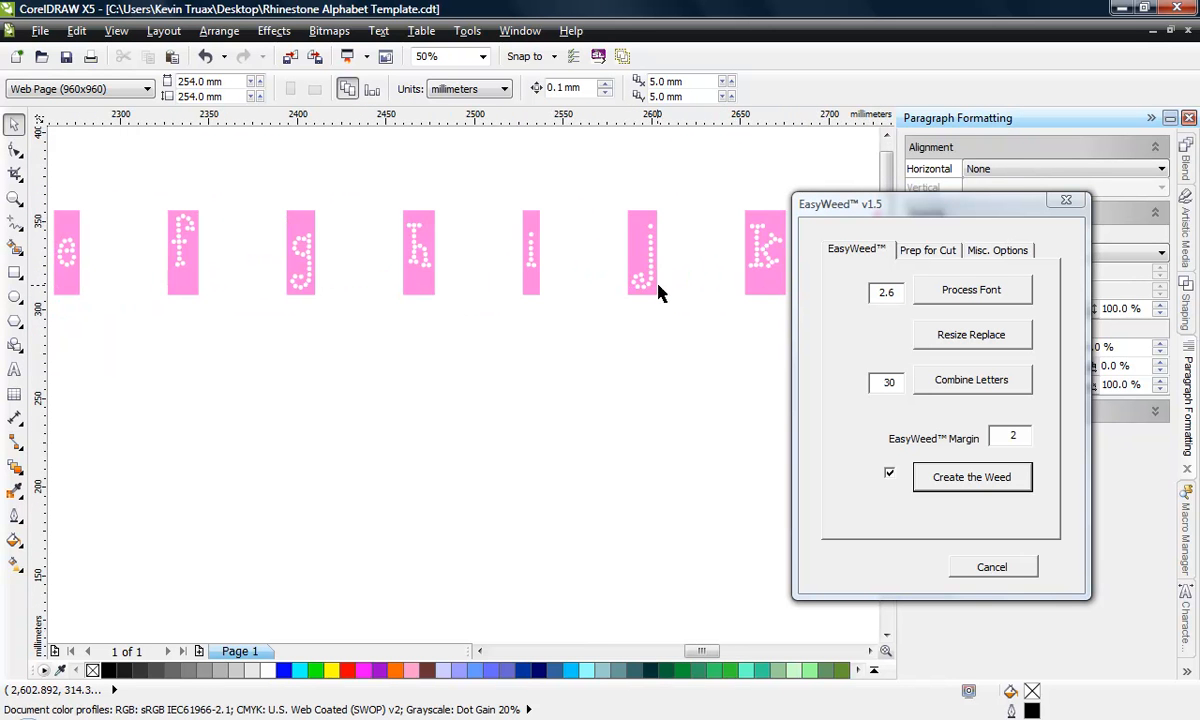
scroll(659, 289, "down", 4)
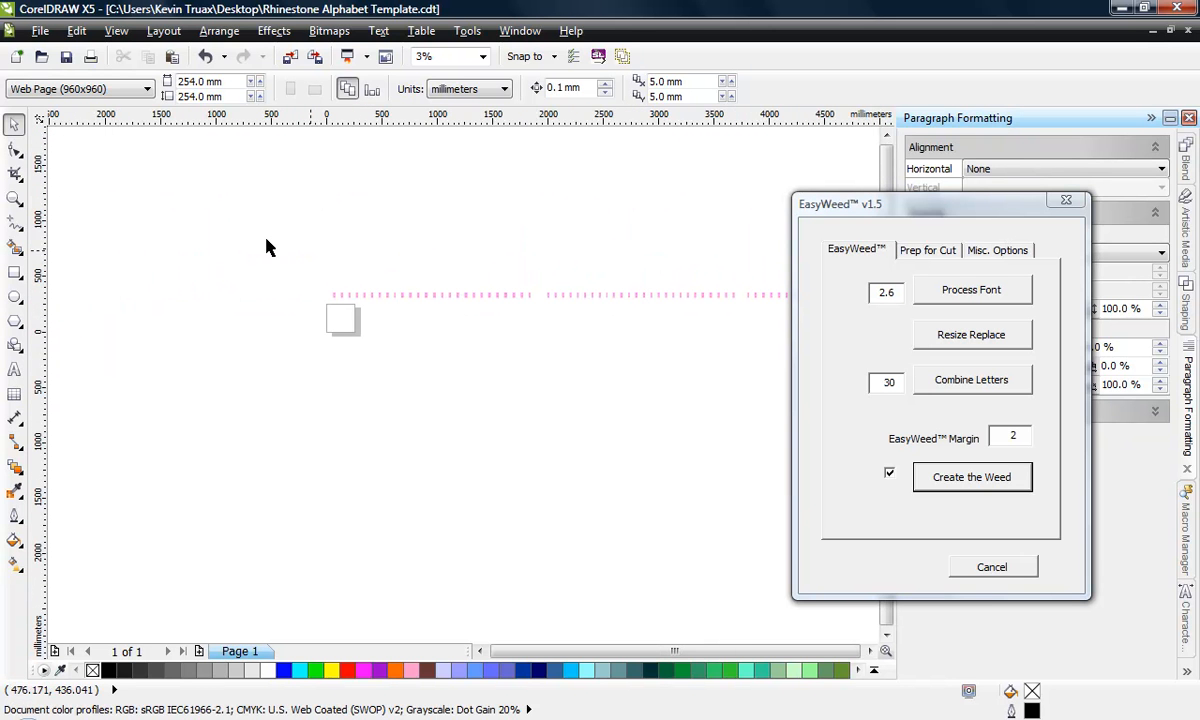
- Move the entire line of weeded letters and numbers up and to the left, well above the page
key("ctrl+a")
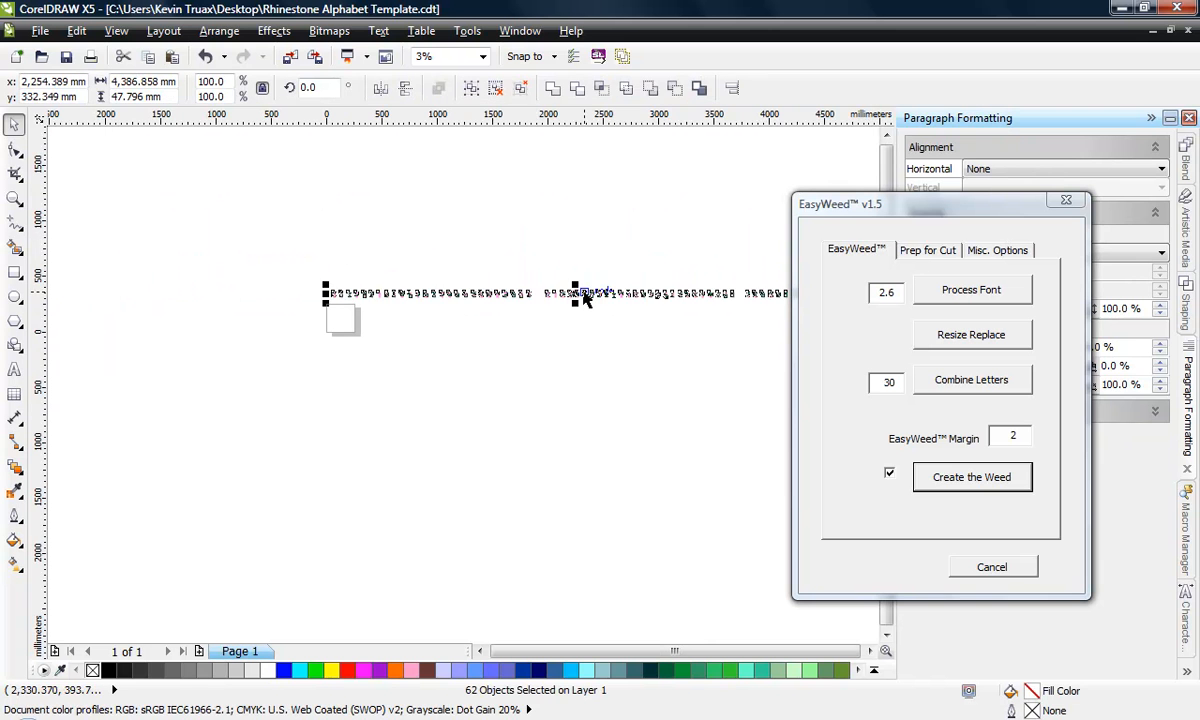
left_click_drag(573, 290, 509, 164)
left_click(490, 237)
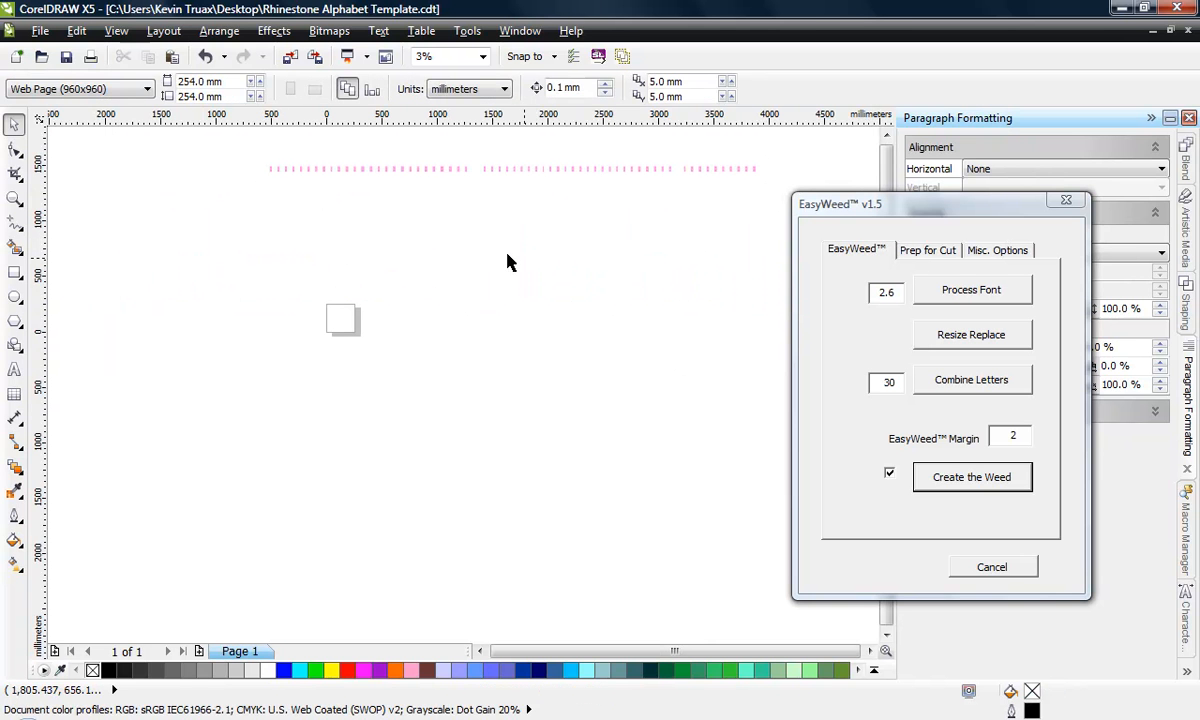
- Create a cut layout from all the weeded characters with material width 14 inches, offset margin .5, and horizontal and vertical spacing .125
key("ctrl+a")
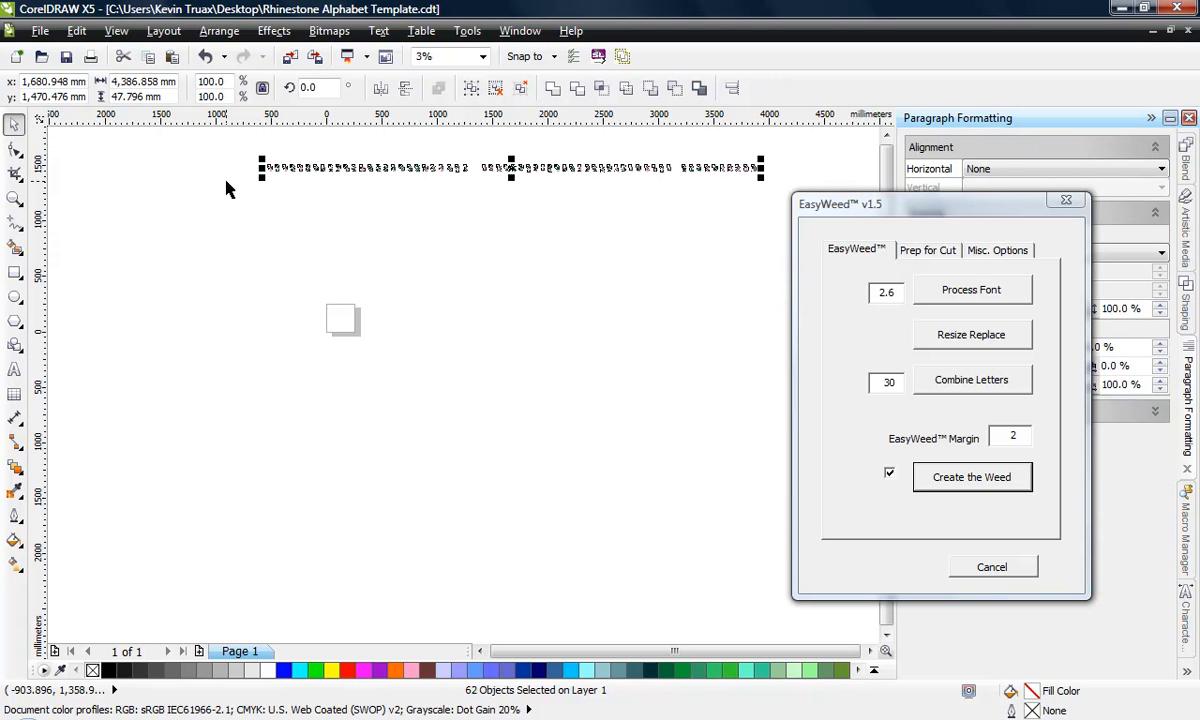
left_click(910, 248)
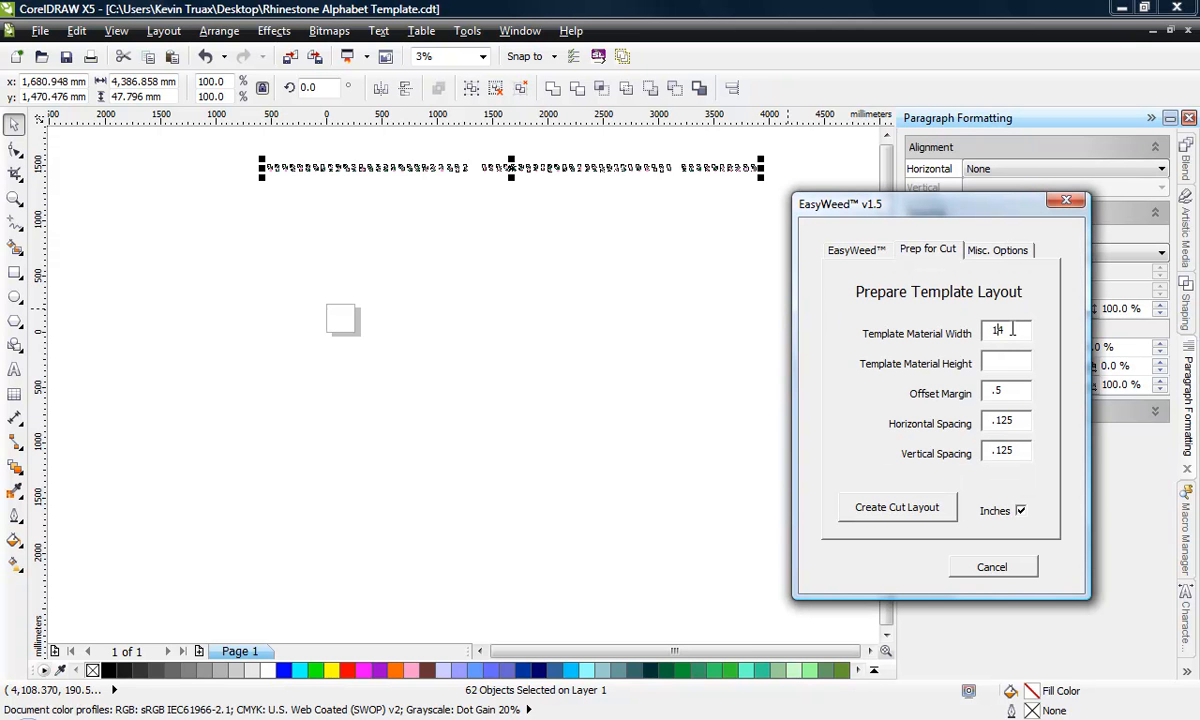
left_click_drag(1012, 330, 953, 347)
type("14")
left_click_drag(1010, 330, 912, 385)
double_click(1005, 393)
double_click(1021, 421)
left_click(1007, 457)
double_click(1005, 452)
double_click(1025, 421)
left_click(921, 515)
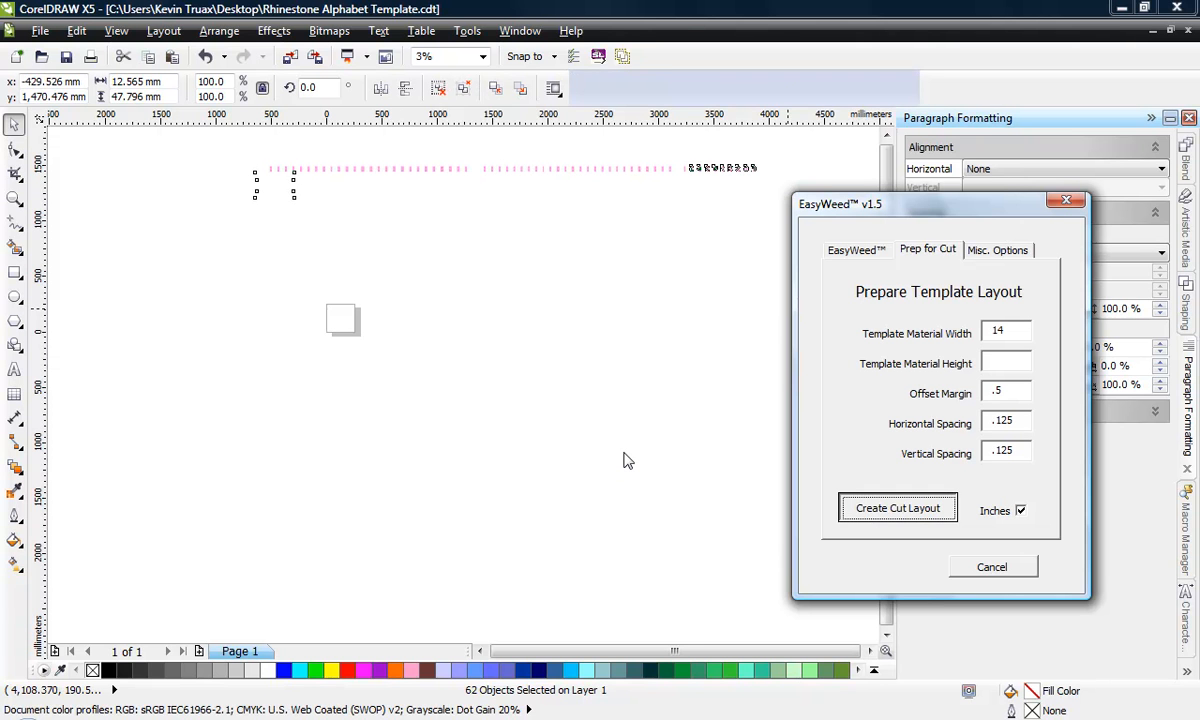
left_click(502, 357)
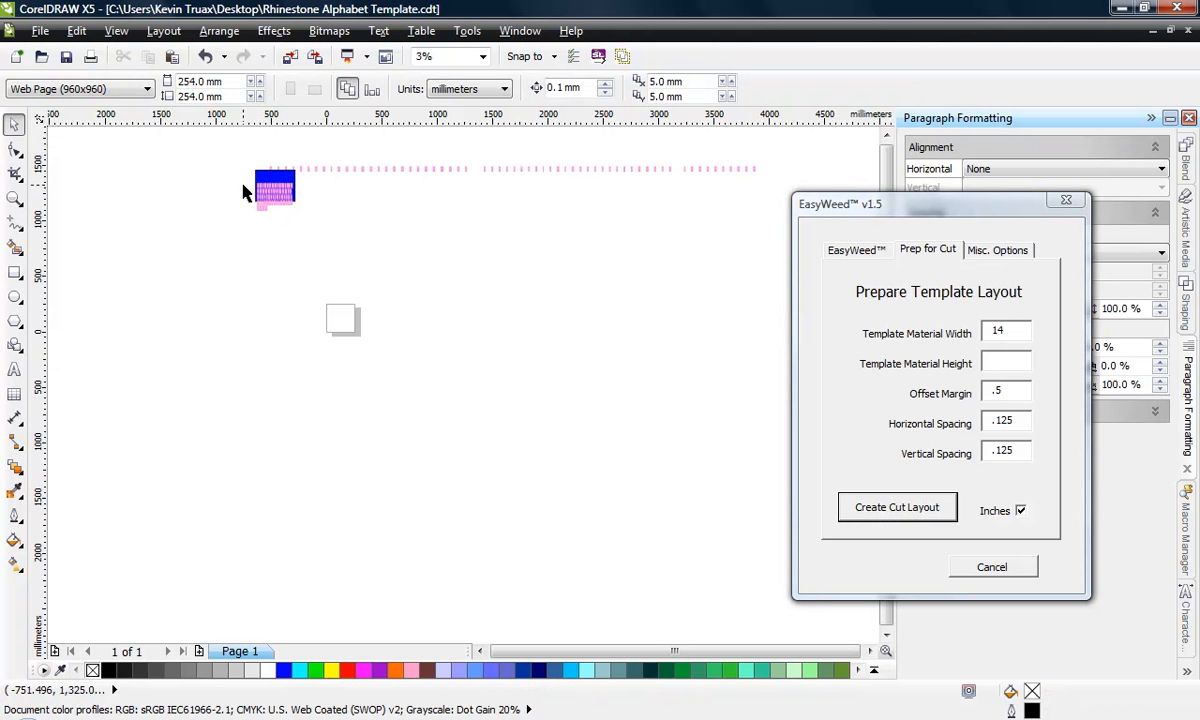
- Move the blue template material rectangle down behind all the letter rows and delete the leftover outline rectangle above it
scroll(245, 185, "up", 3)
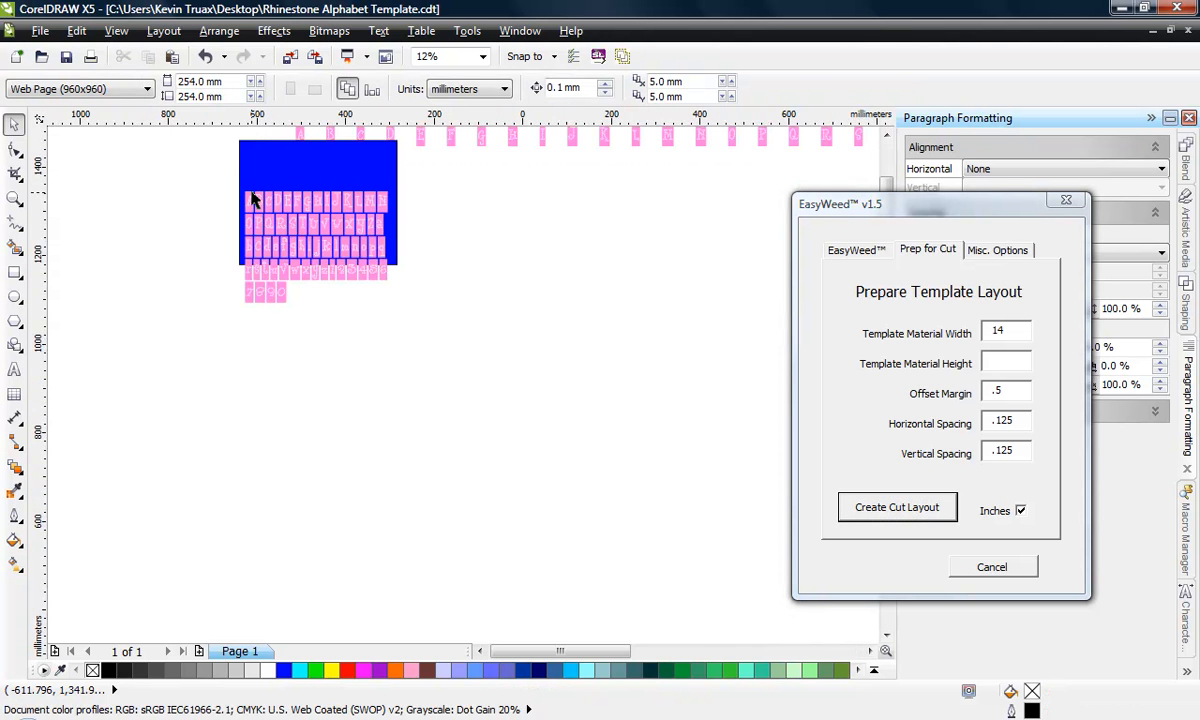
left_click(250, 176)
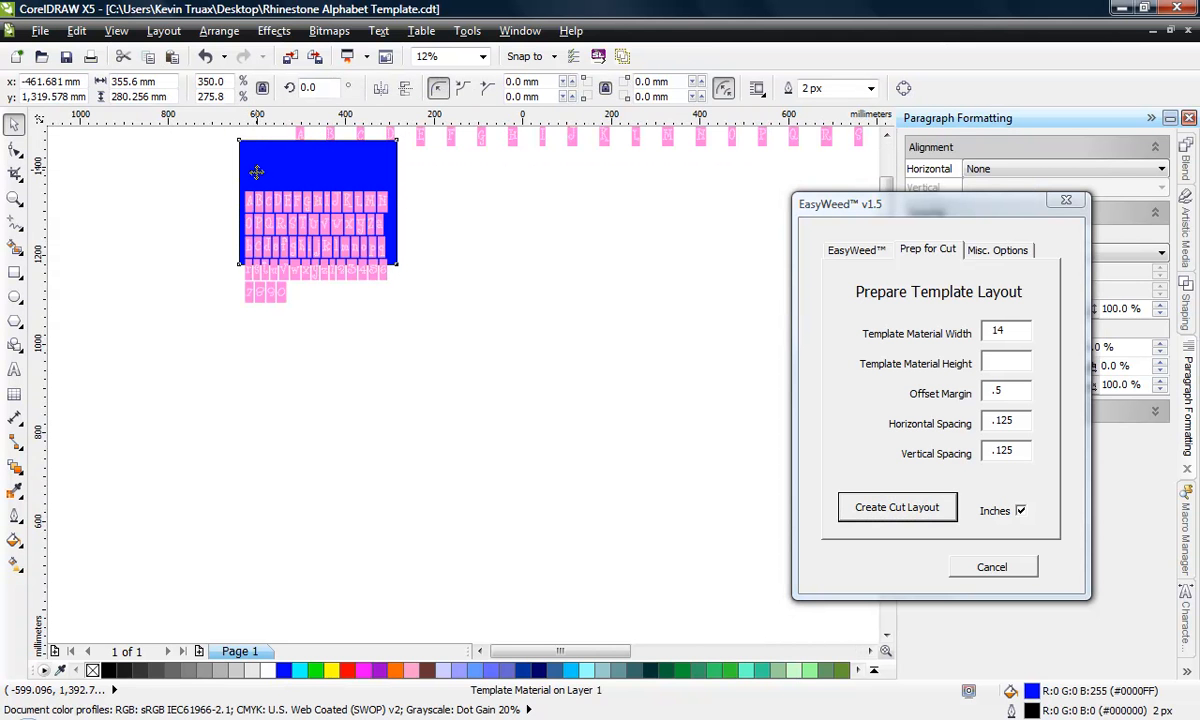
left_click_drag(253, 165, 251, 213)
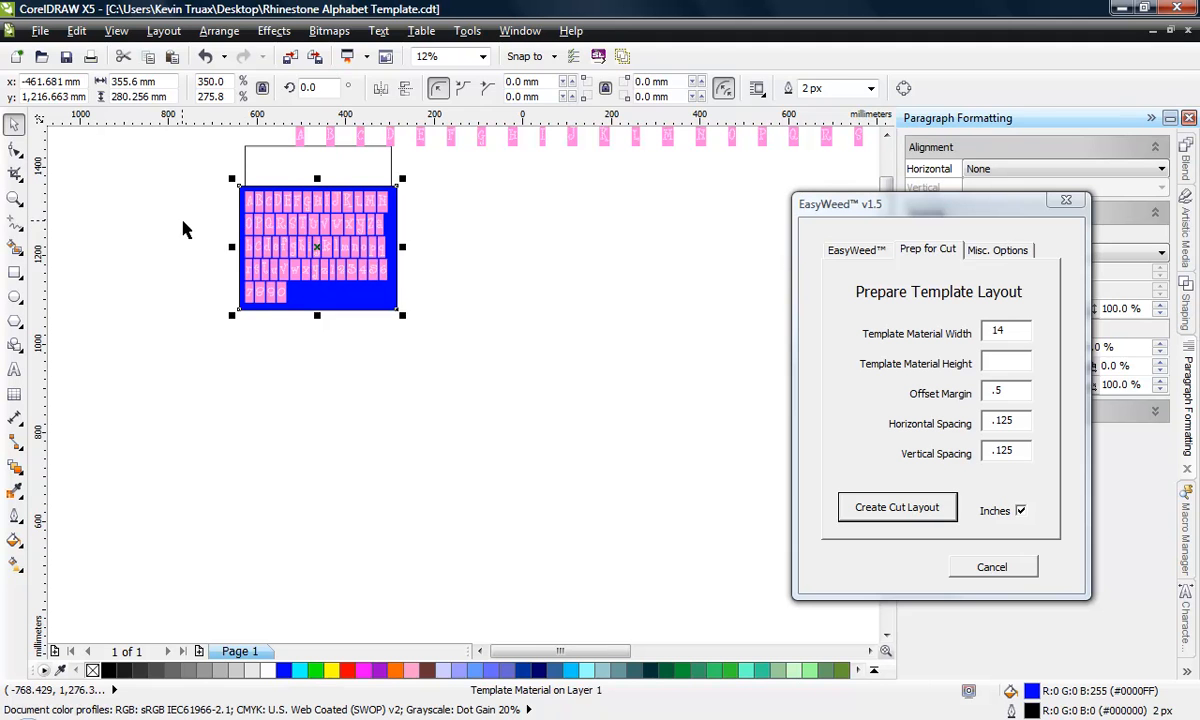
left_click(271, 170)
key("Delete")
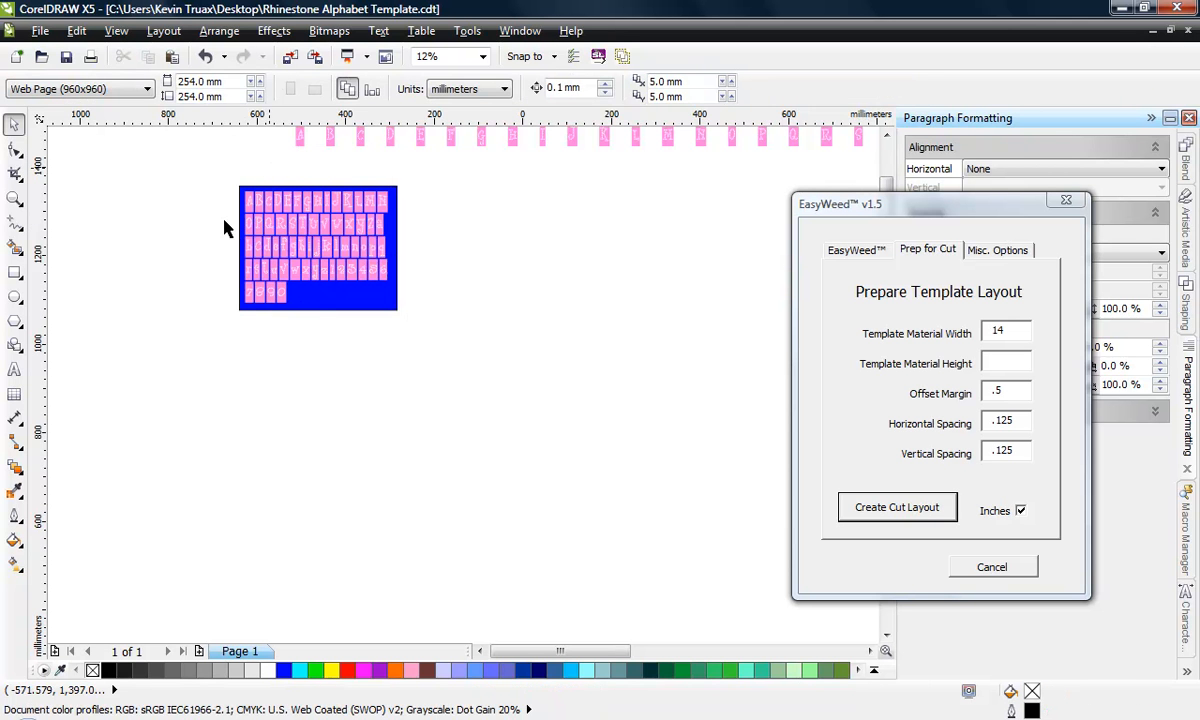
- Select all the laid-out characters on the blue template material to check the cut pieces, and clear the selection
scroll(277, 220, "up", 2)
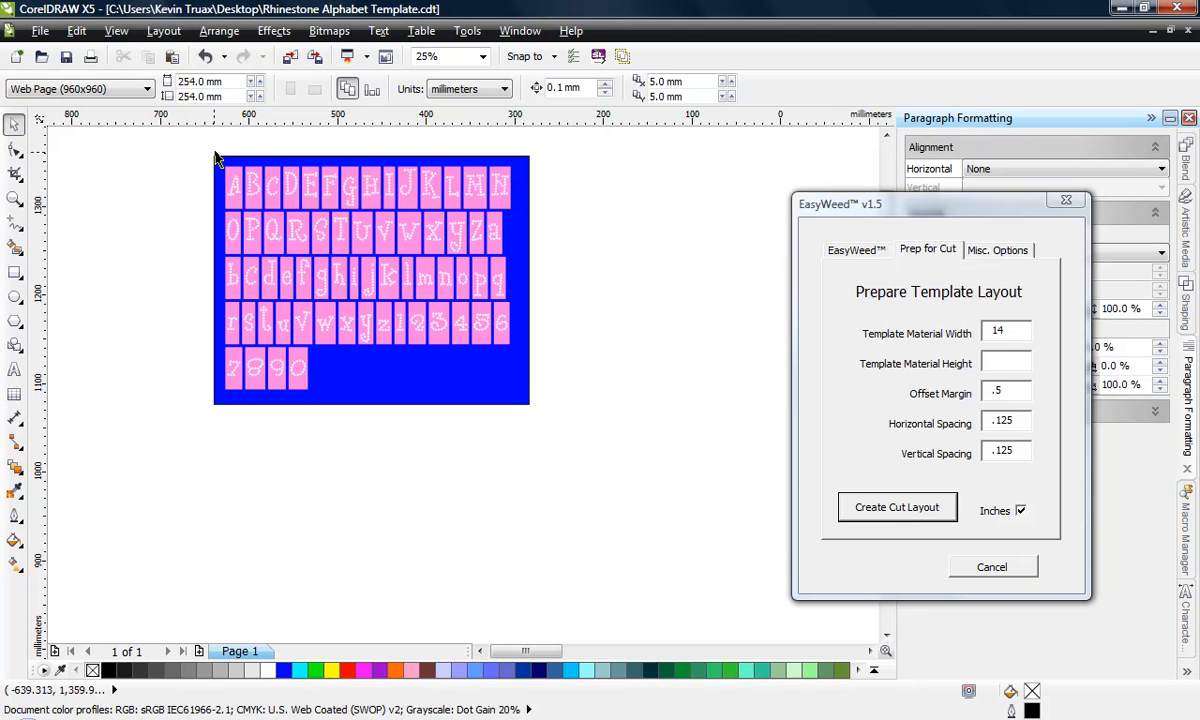
left_click_drag(216, 143, 513, 461)
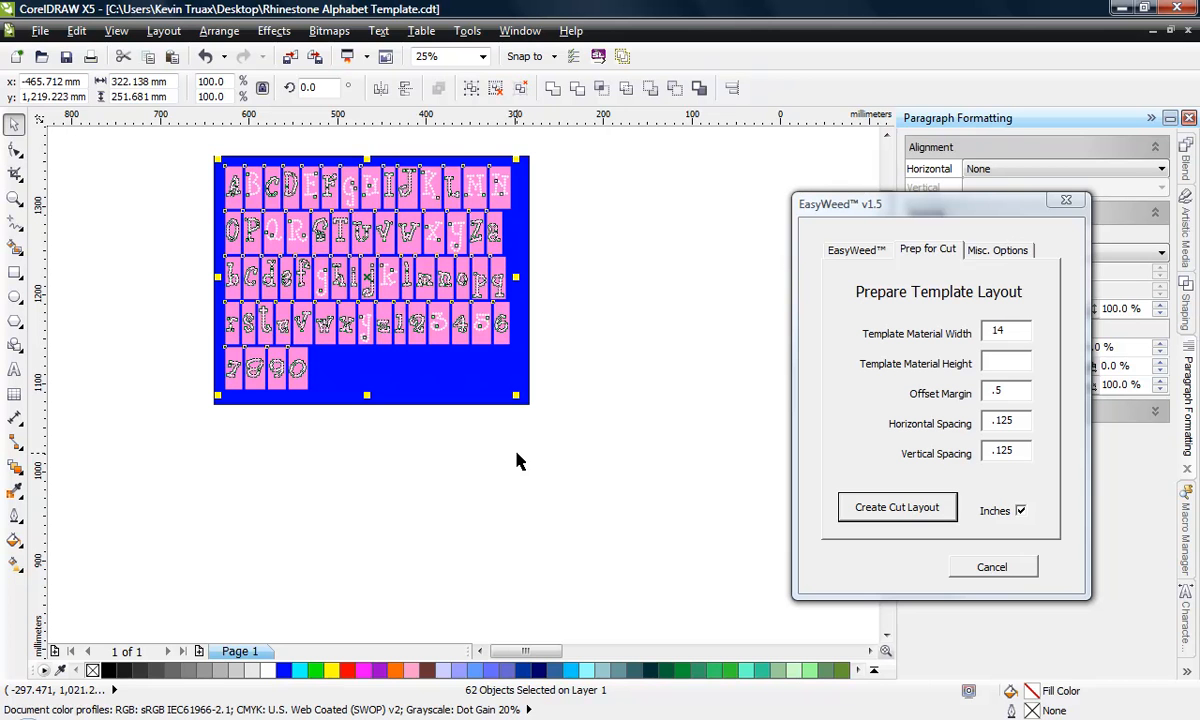
left_click(517, 461)
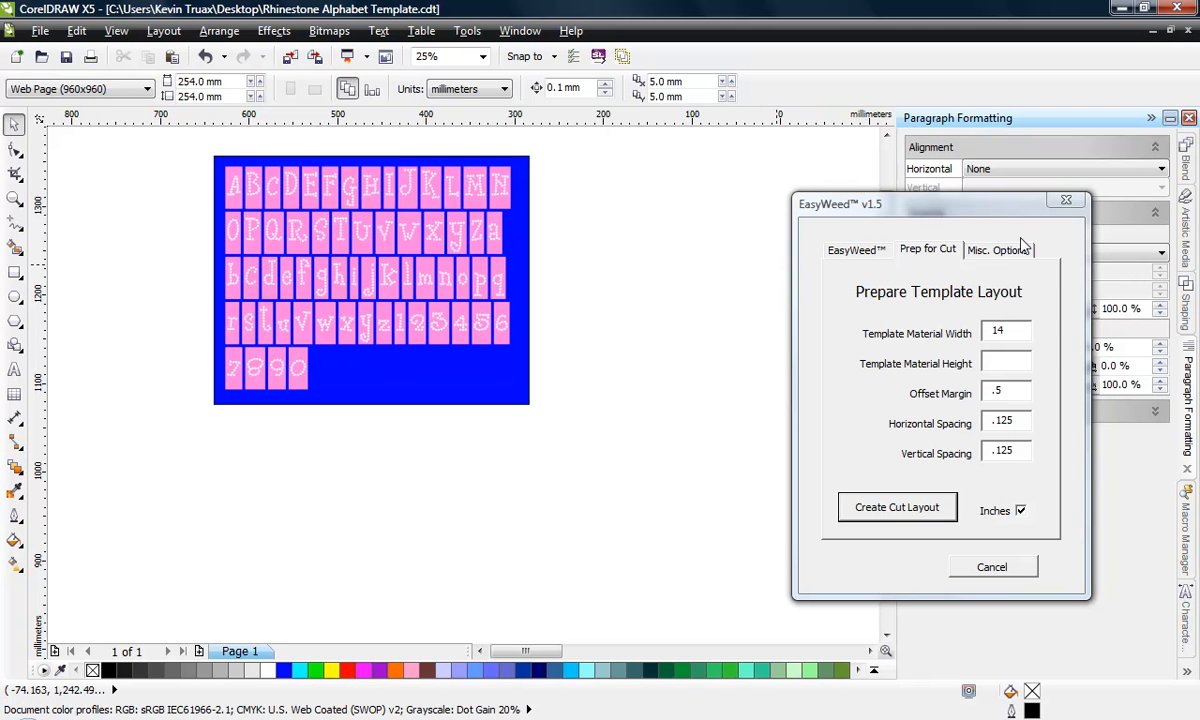
left_click(812, 245)
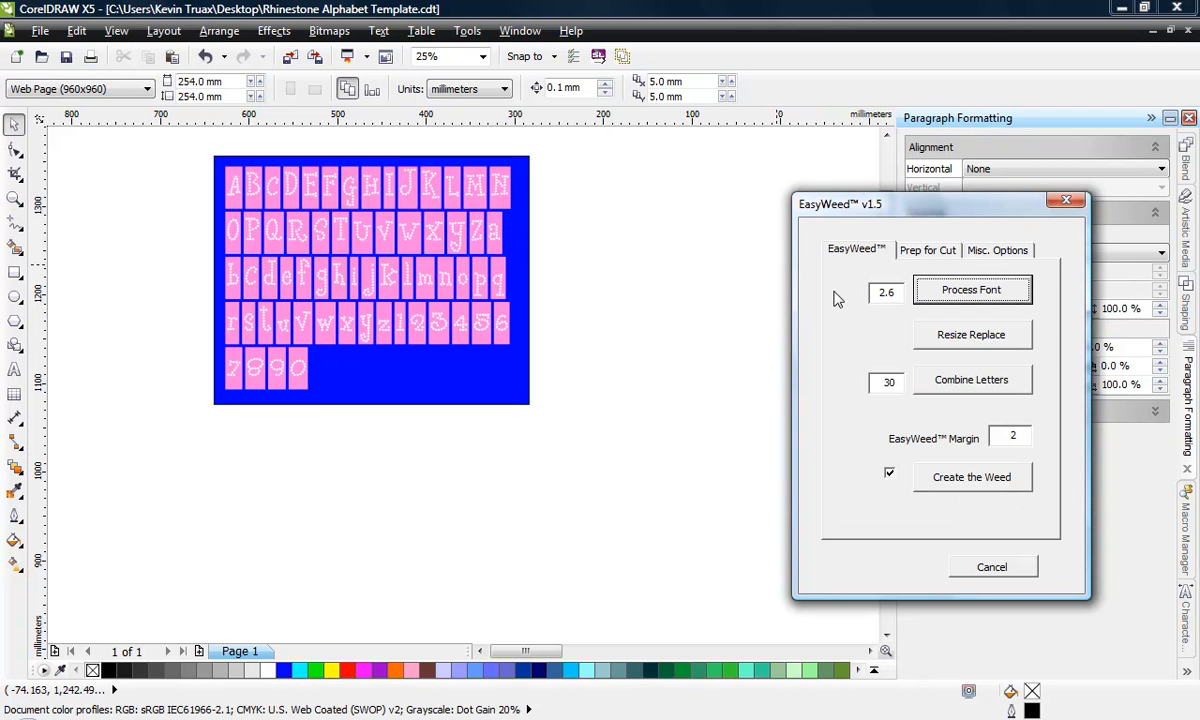
left_click(998, 250)
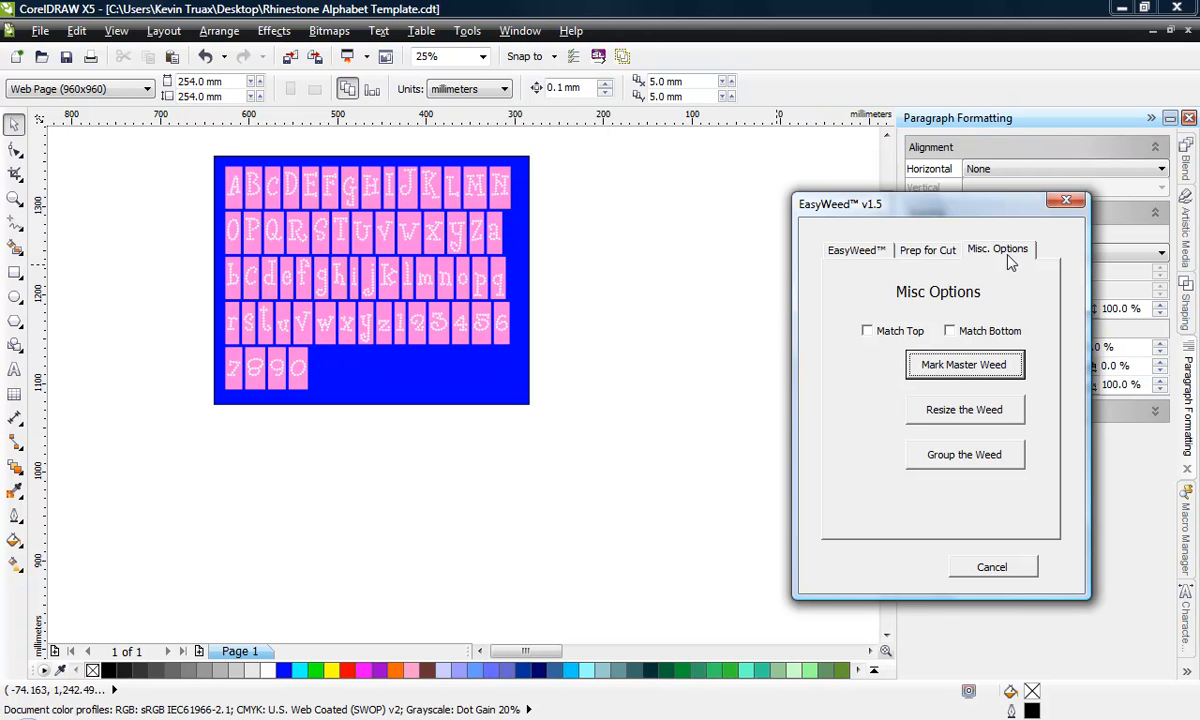
left_click(928, 251)
left_click(853, 250)
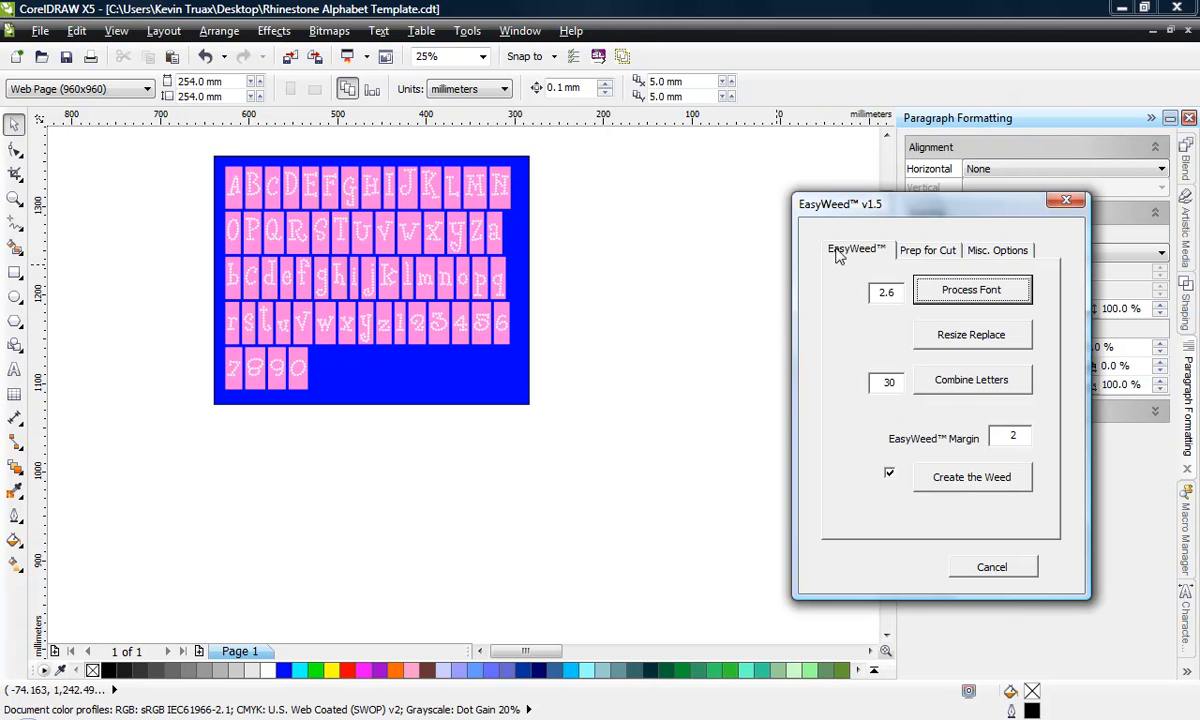